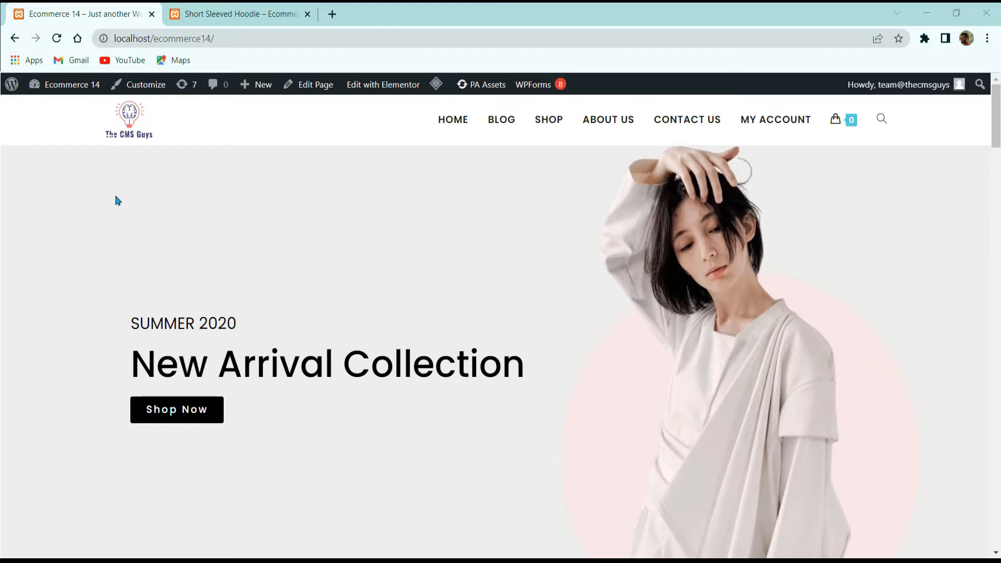
Step: View the Short Sleeved Hoodie product page and try raising its order quantity and returning it to 1
left_click(239, 14)
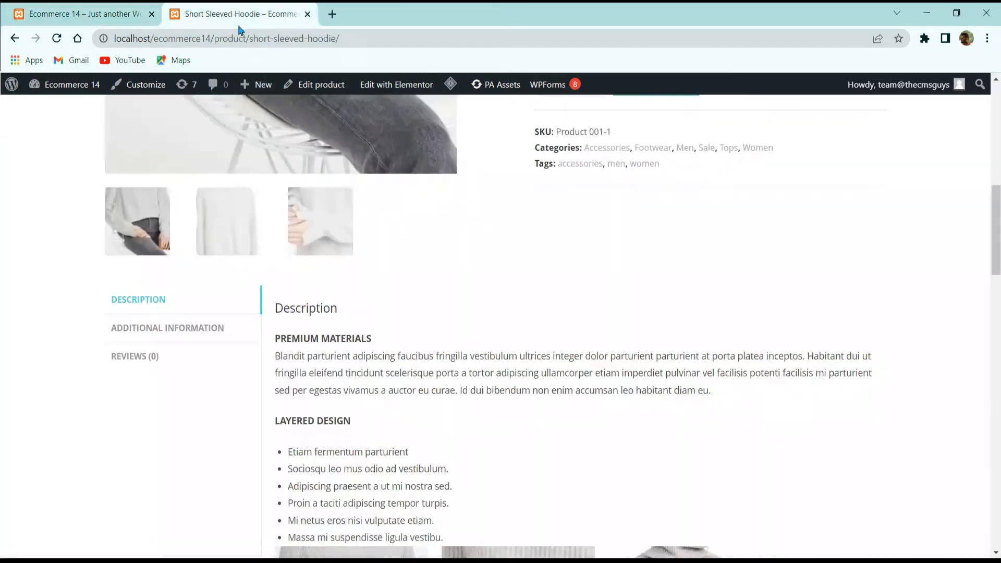
scroll(270, 203, "up", 1)
scroll(270, 204, "up", 7)
scroll(317, 234, "down", 8)
scroll(755, 227, "up", 4)
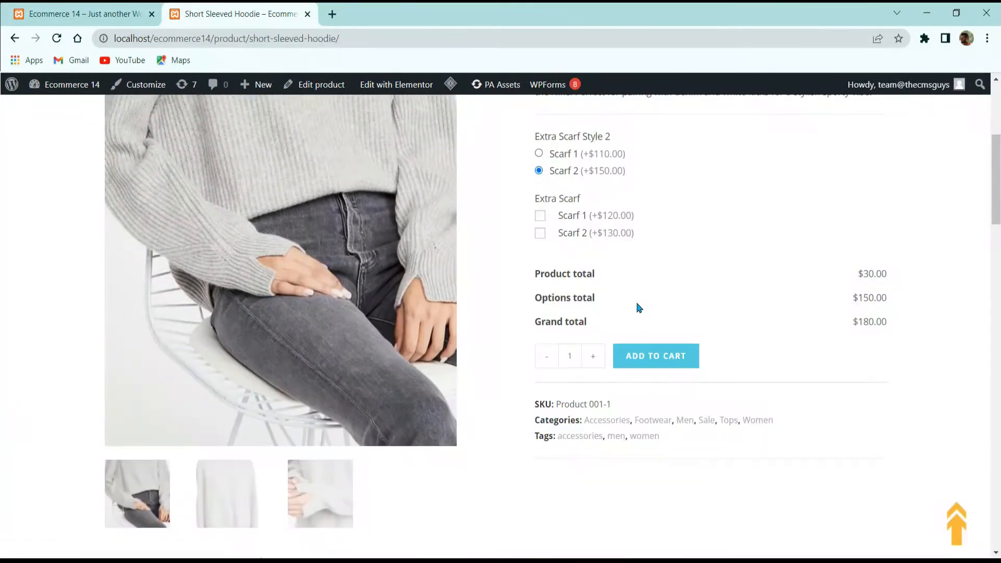
left_click(589, 366)
left_click(590, 367)
left_click(589, 366)
left_click(590, 366)
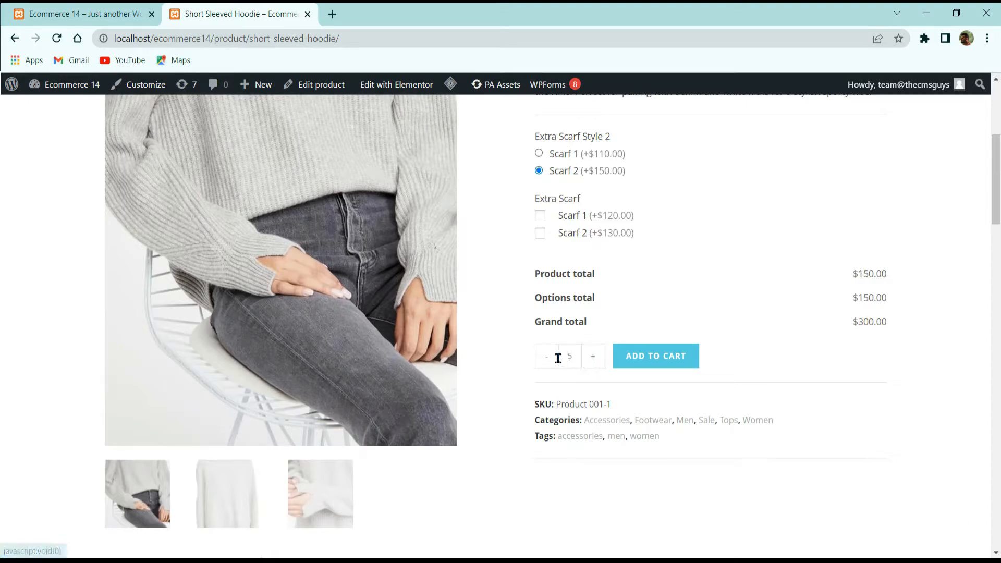
left_click(551, 365)
left_click(551, 365)
scroll(481, 319, "up", 5)
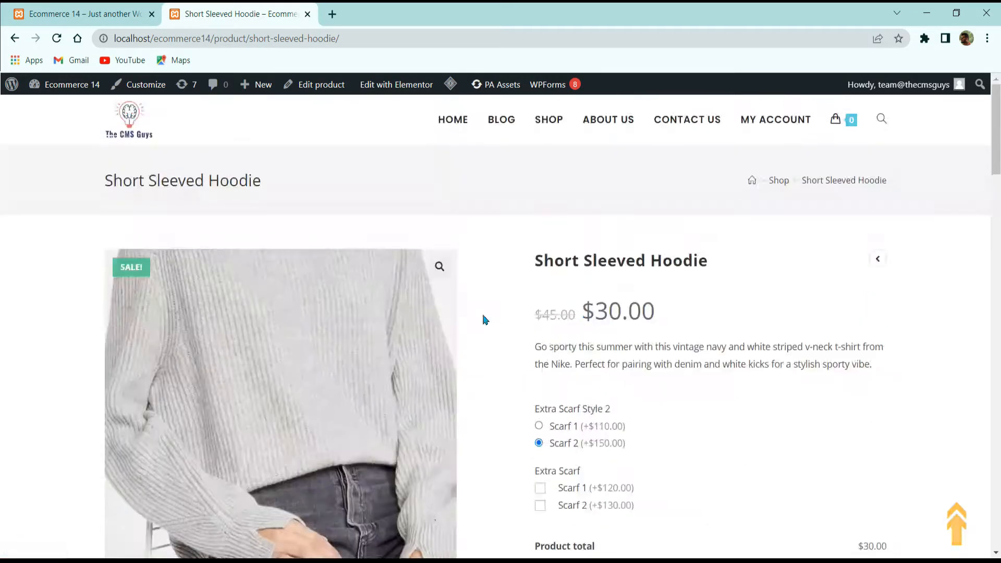
scroll(385, 264, "down", 3)
scroll(490, 304, "down", 3)
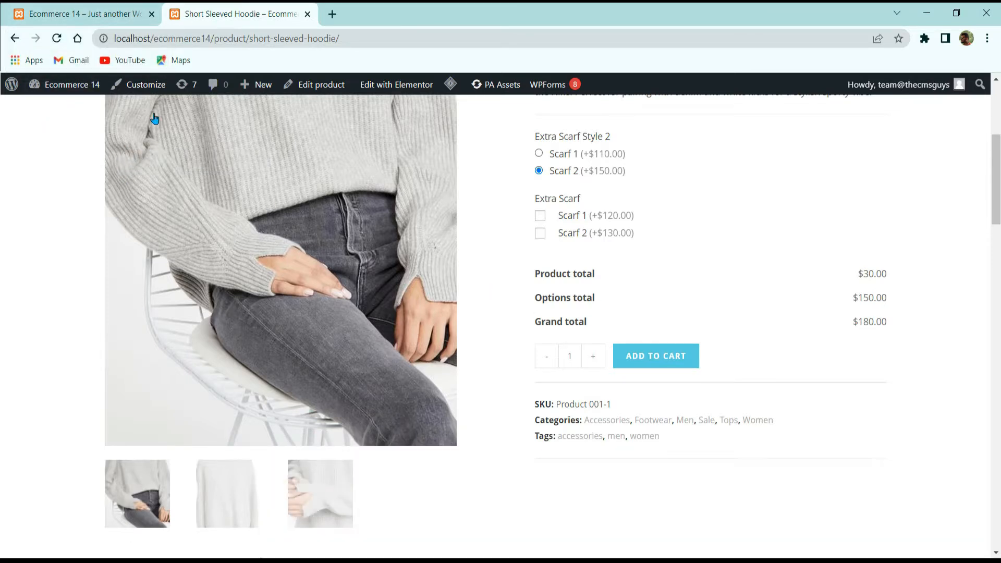
Step: Open the site's WordPress dashboard and go to the page for adding new plugins
left_click(88, 11)
mouse_move(73, 84)
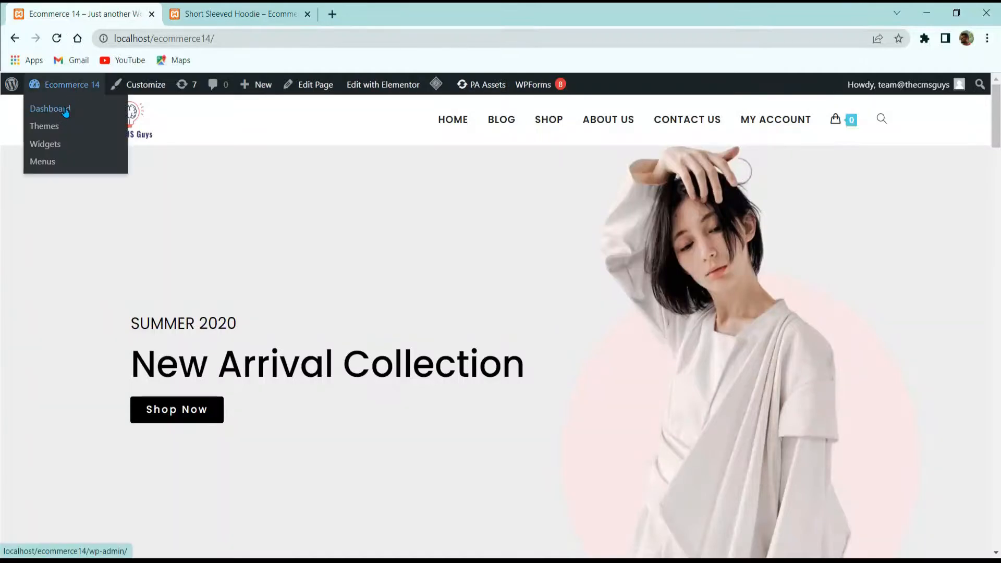
left_click(69, 108)
scroll(281, 186, "down", 3)
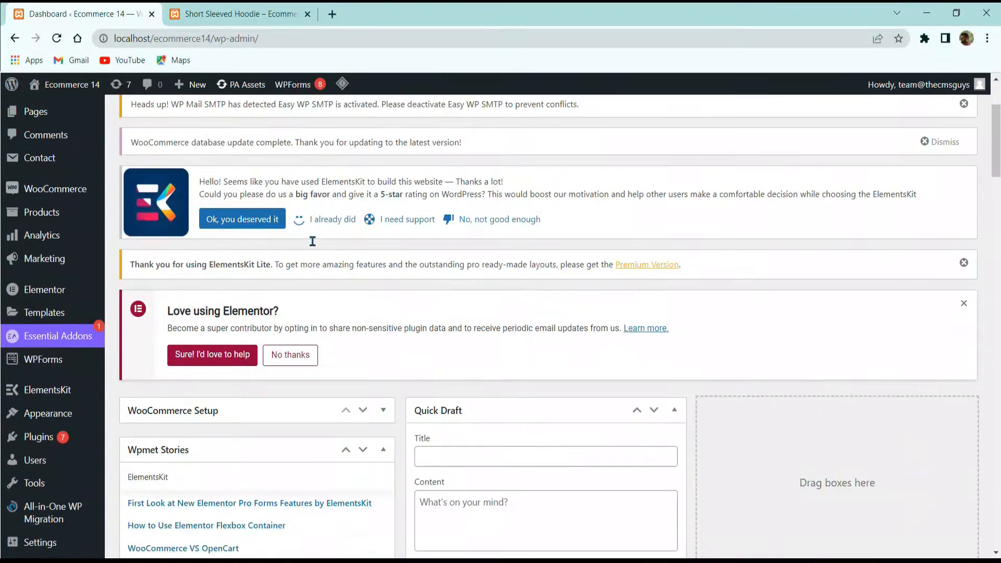
scroll(282, 214, "down", 8)
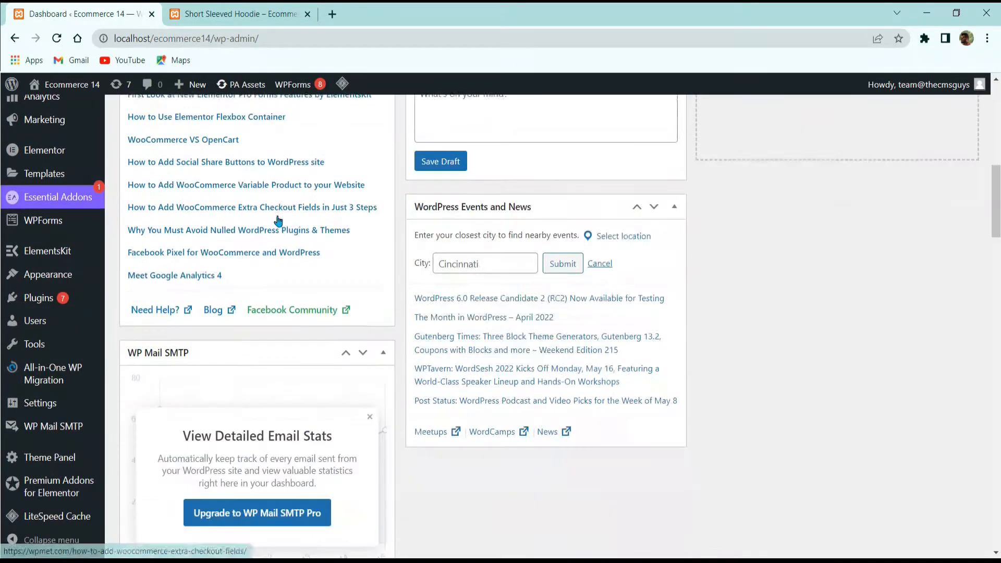
mouse_move(41, 297)
left_click(134, 320)
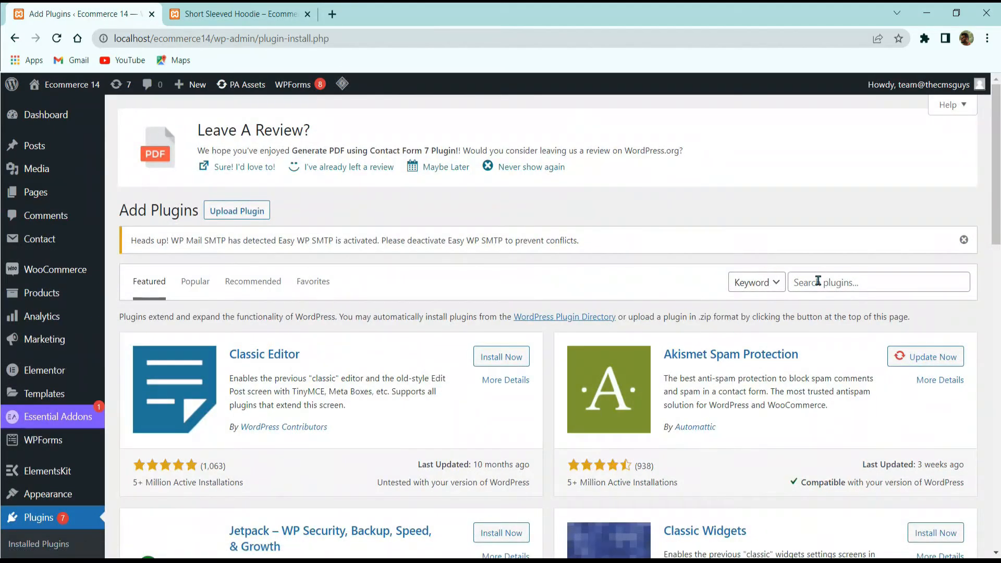
Step: Search the plugin directory for "min max quantity" and look through the matching plugins
left_click(818, 281)
type("min max quantity")
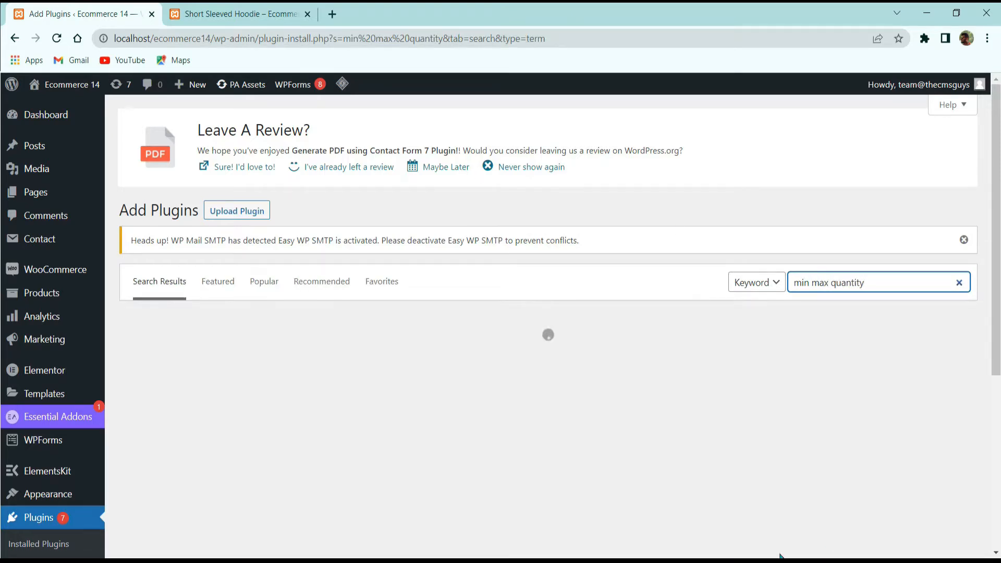
scroll(579, 349, "down", 2)
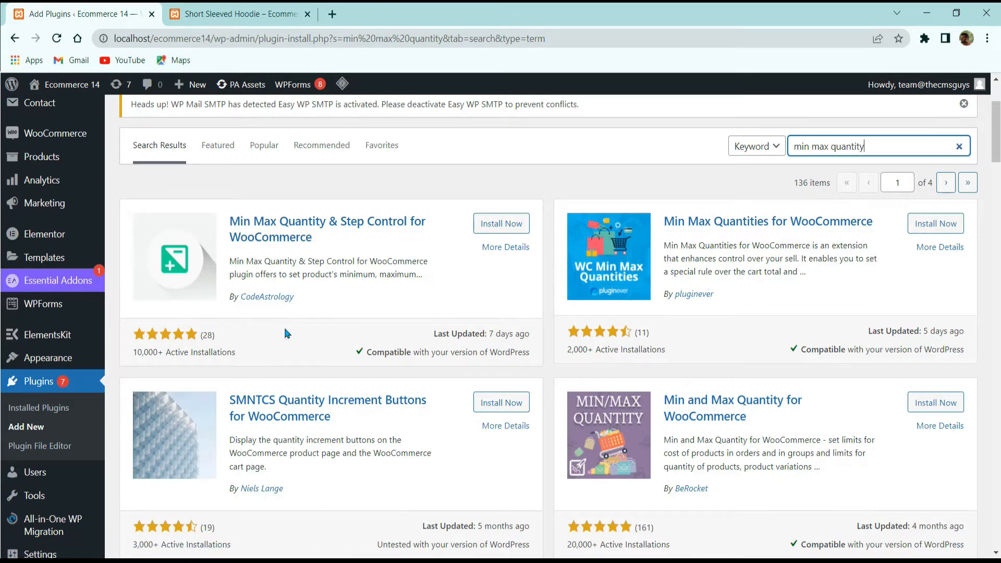
scroll(289, 310, "down", 2)
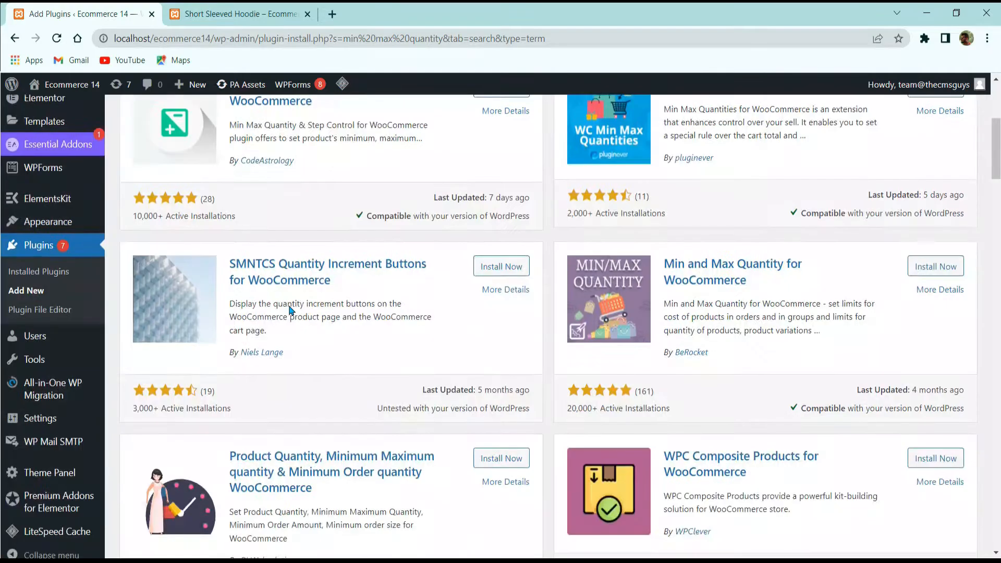
scroll(286, 308, "down", 2)
scroll(342, 344, "down", 15)
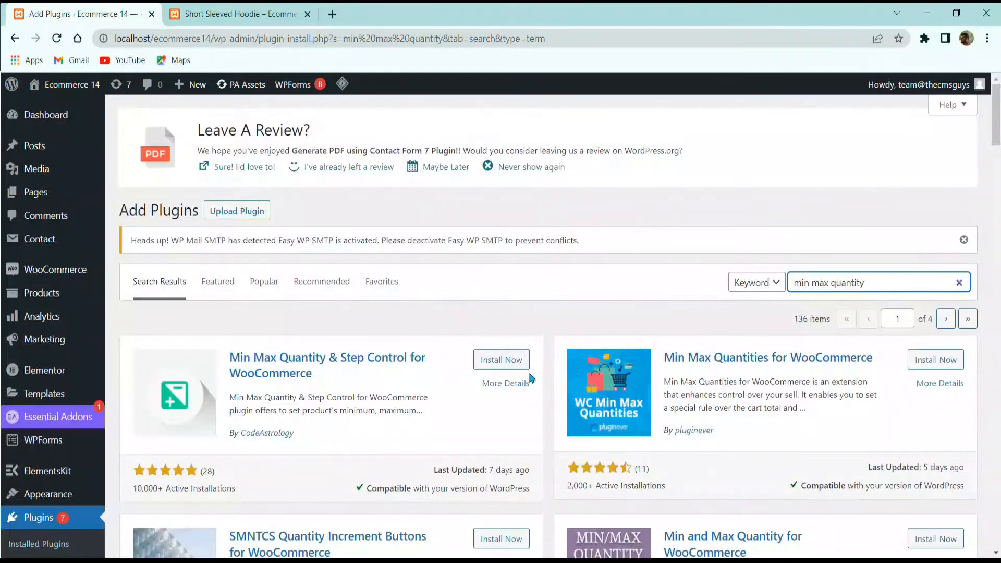
Step: Install and activate the Min Max Quantity & Step Control for WooCommerce plugin by CodeAstrology
left_click(511, 359)
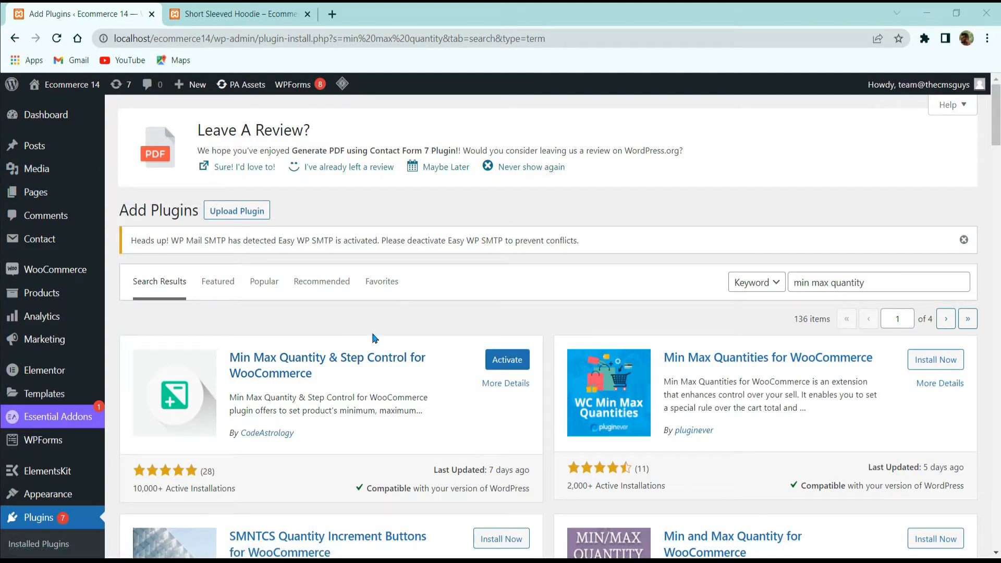
left_click(519, 361)
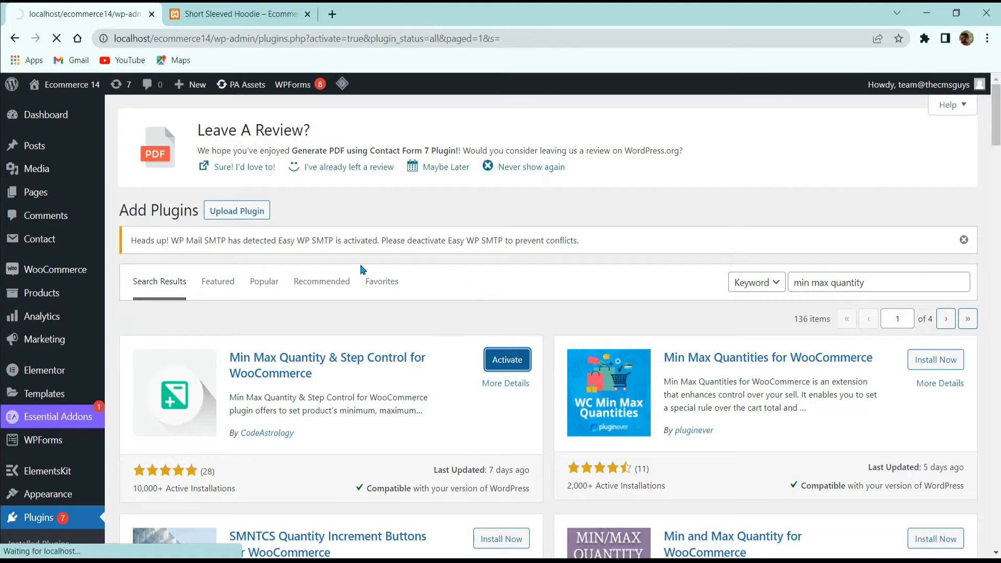
scroll(294, 319, "down", 15)
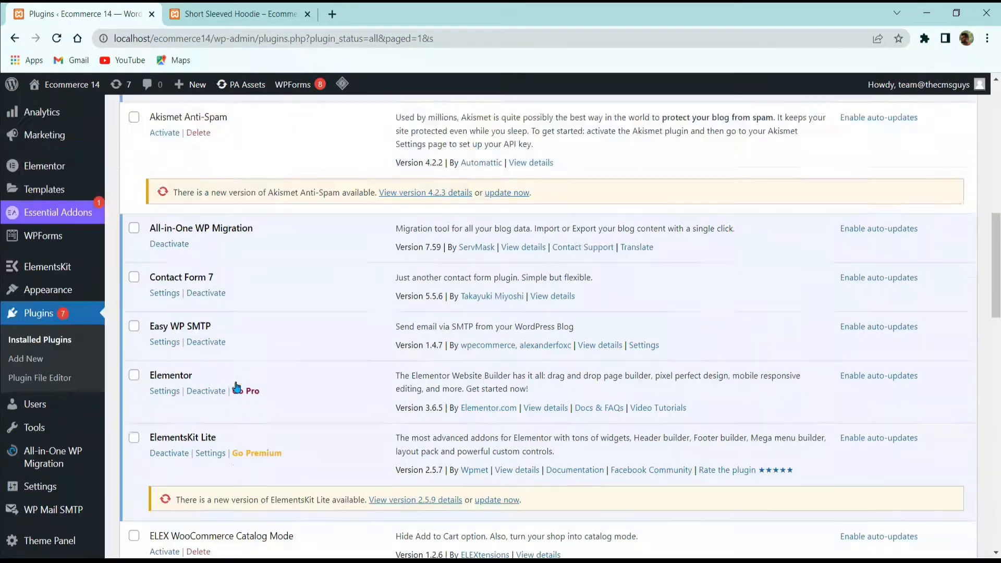
scroll(272, 381, "up", 15)
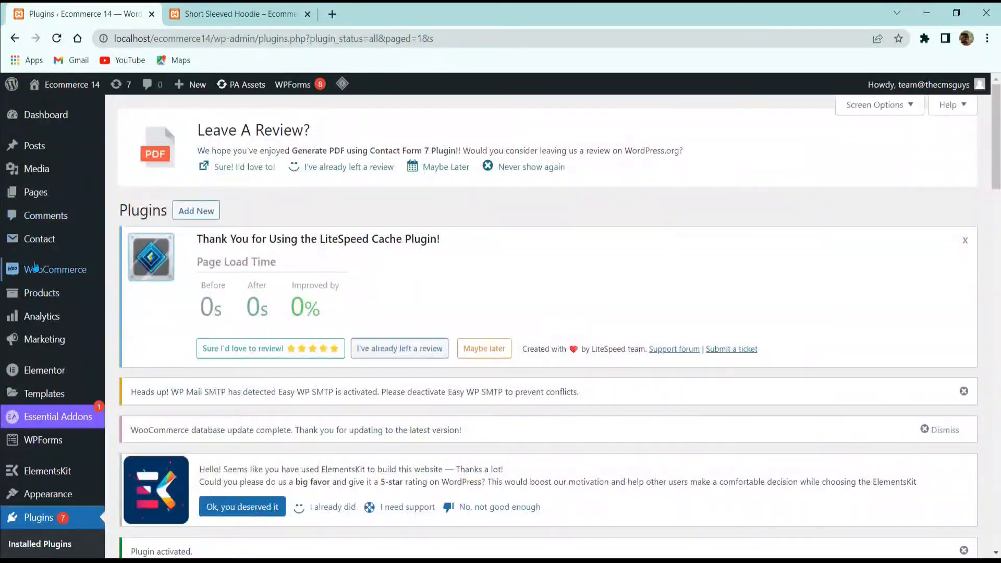
Step: Open WooCommerce's Min Max Step Quantity settings and set the universal Minimum Quantity to 10 and Maximum Quantity to 100
mouse_move(20, 263)
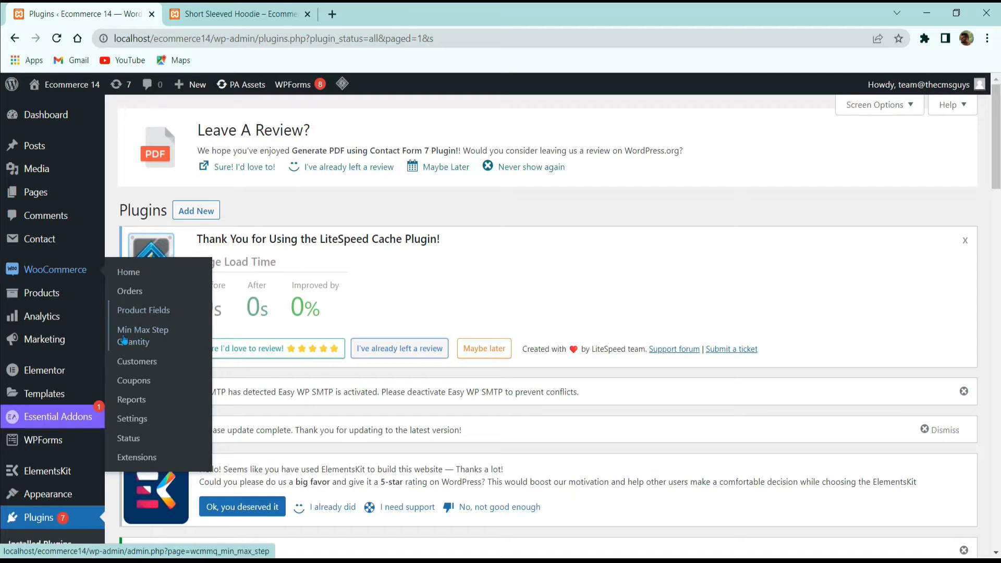
left_click(151, 340)
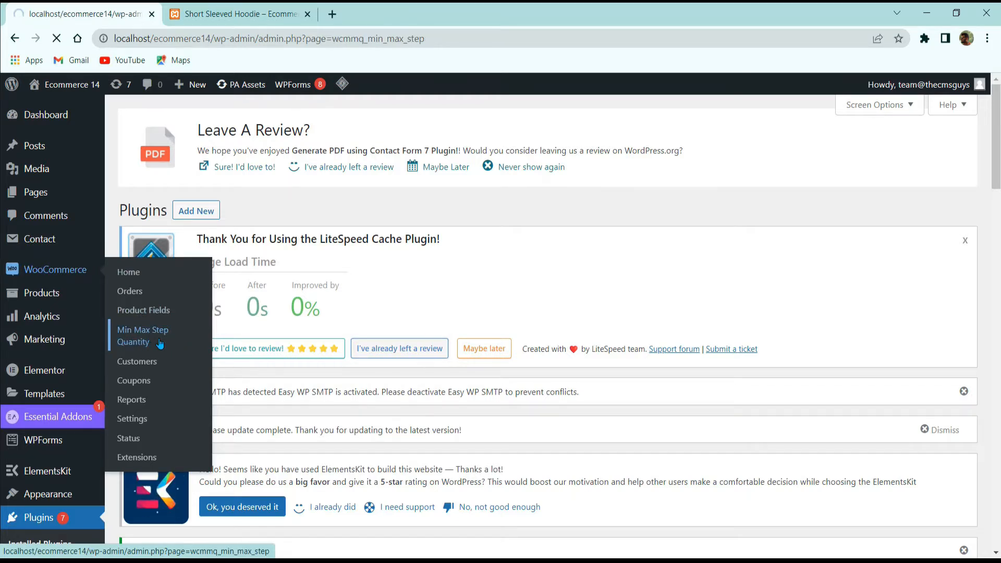
scroll(271, 354, "down", 2)
scroll(279, 351, "down", 4)
scroll(283, 348, "up", 3)
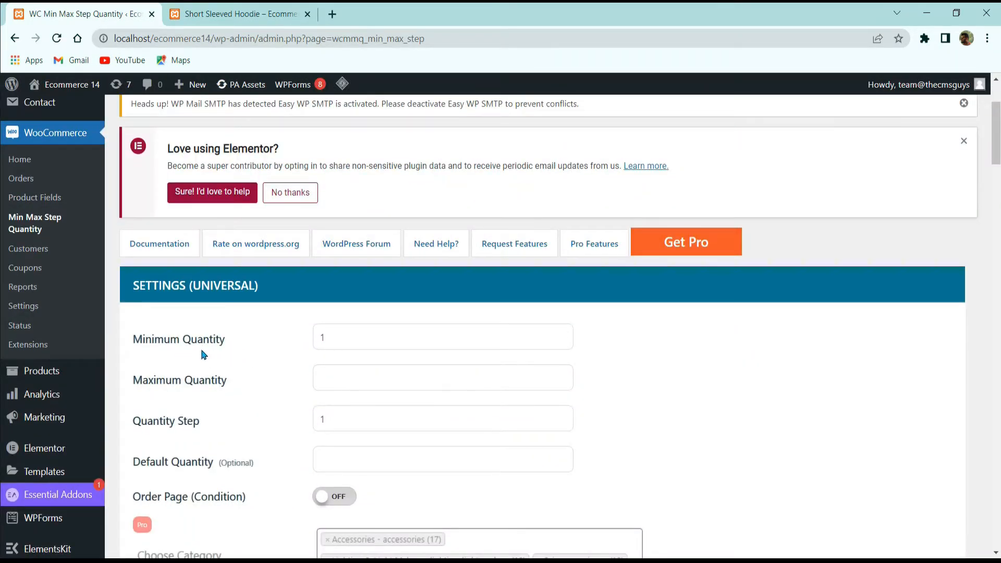
key("ctrl+a")
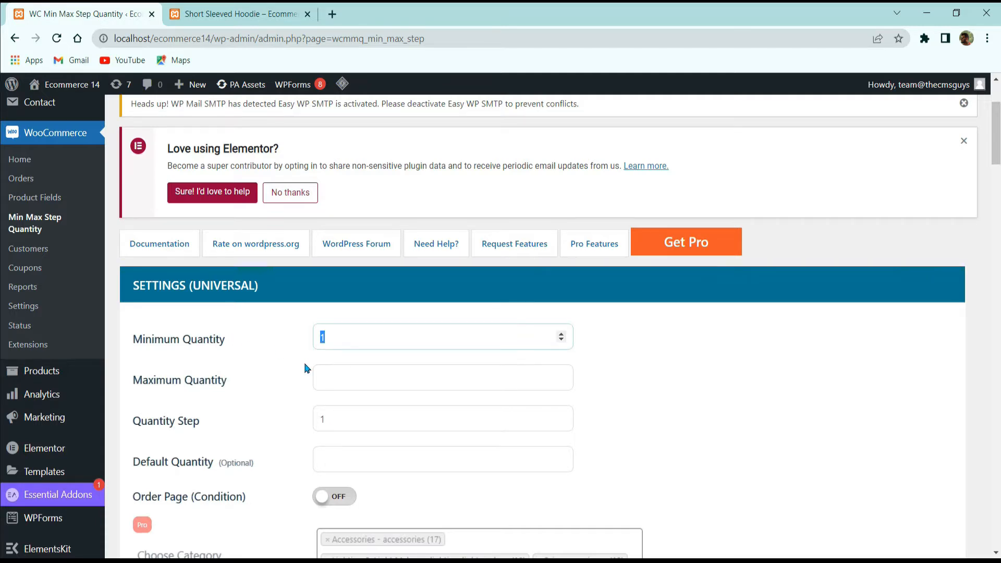
left_click(343, 372)
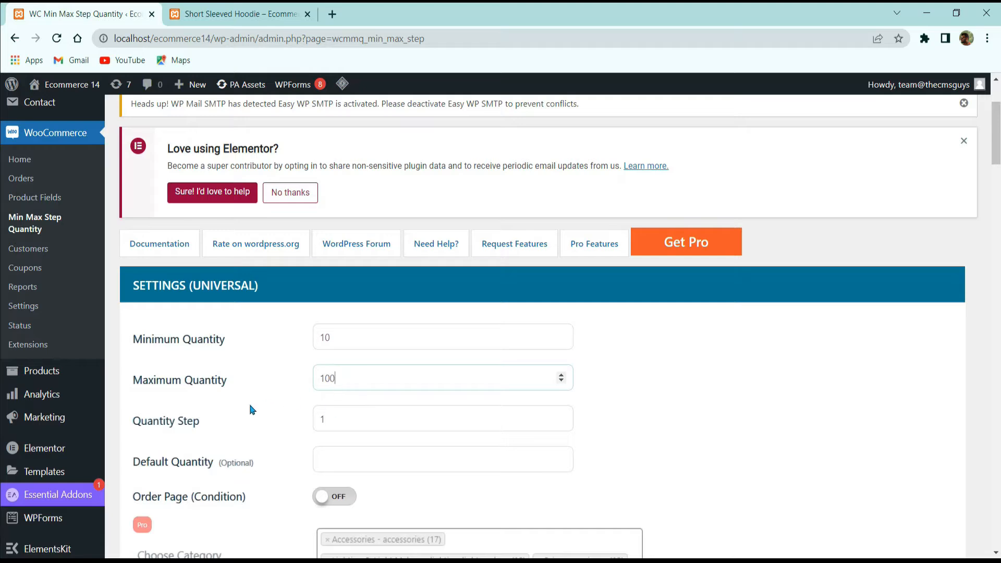
Step: On the Short Sleeved Hoodie page, examine how the quantity steps up one unit at a time past 10 and back down
left_click(238, 16)
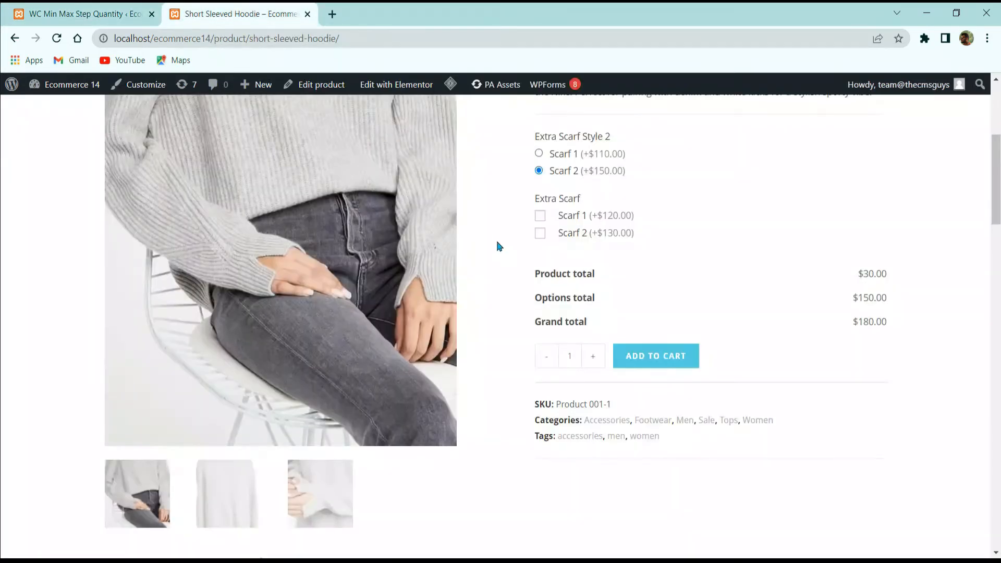
scroll(498, 244, "up", 4)
scroll(734, 278, "down", 7)
scroll(482, 291, "up", 7)
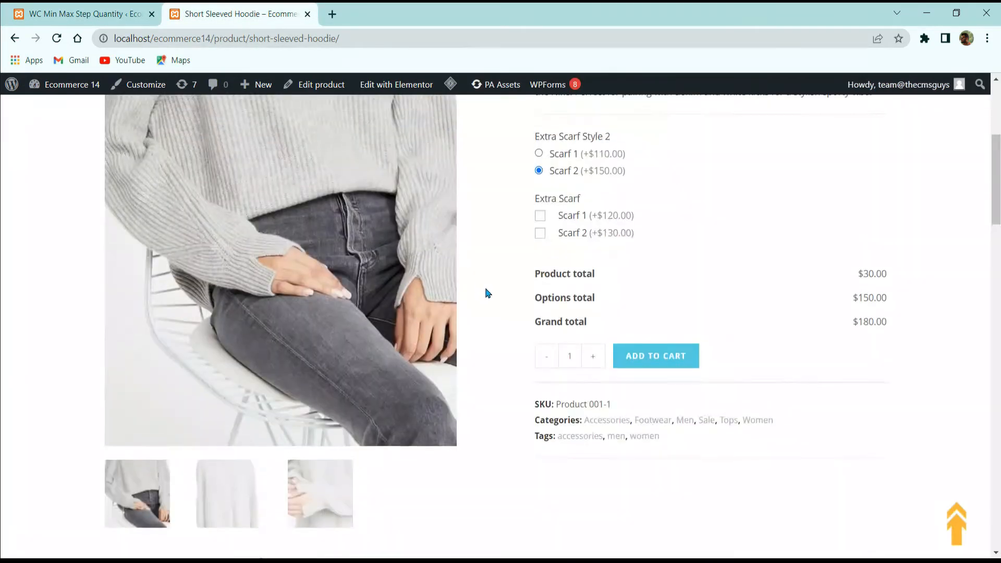
left_click(592, 494)
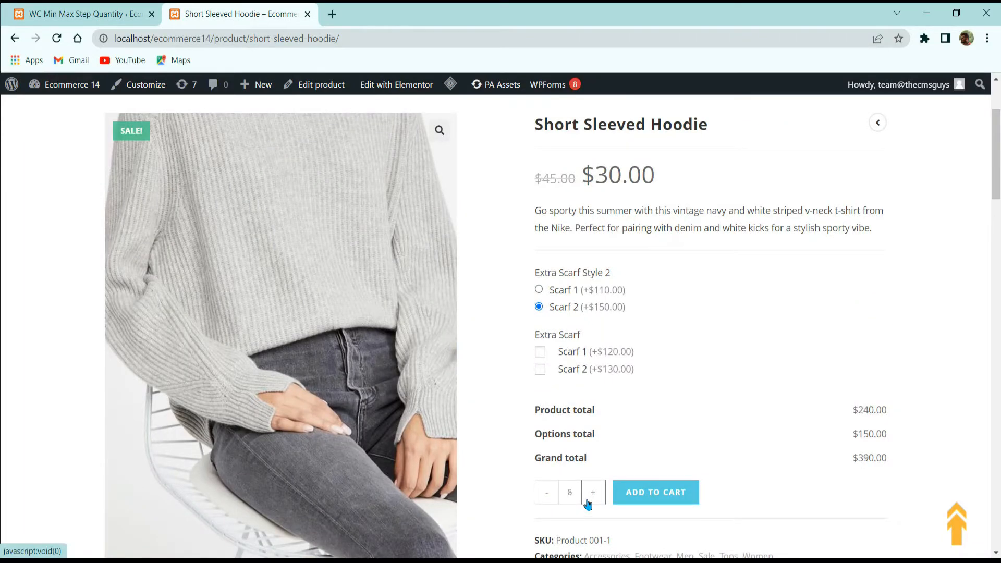
left_click(587, 502)
left_click(588, 502)
left_click(587, 502)
left_click(588, 502)
left_click(554, 499)
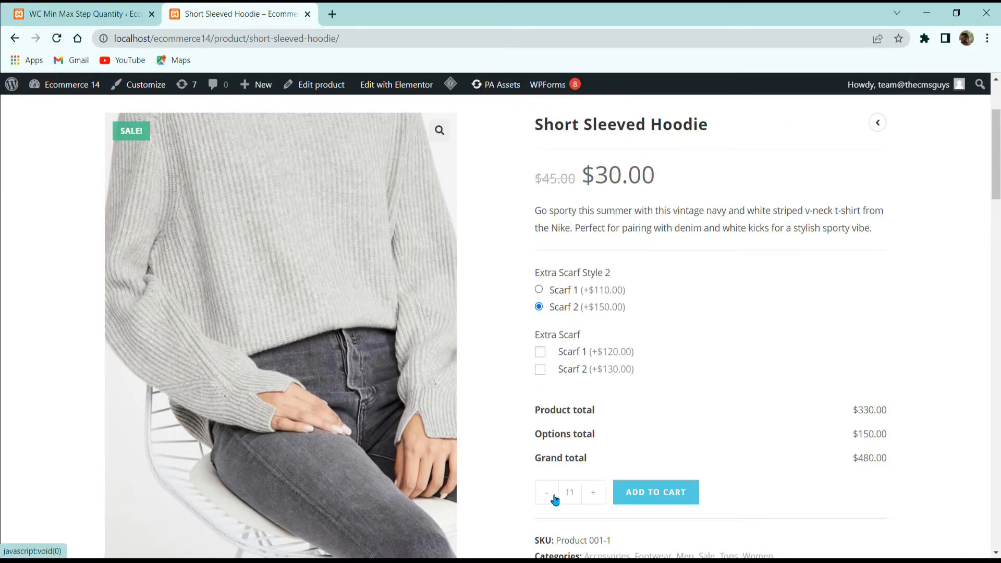
Step: Set the plugin's universal Quantity Step to 5 and turn on the Order Page condition
left_click(111, 17)
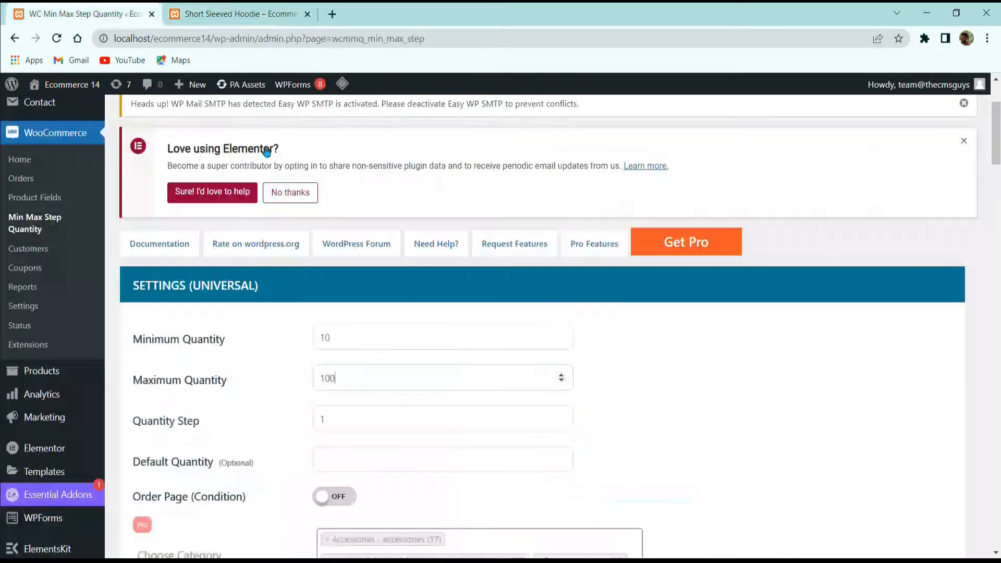
double_click(347, 426)
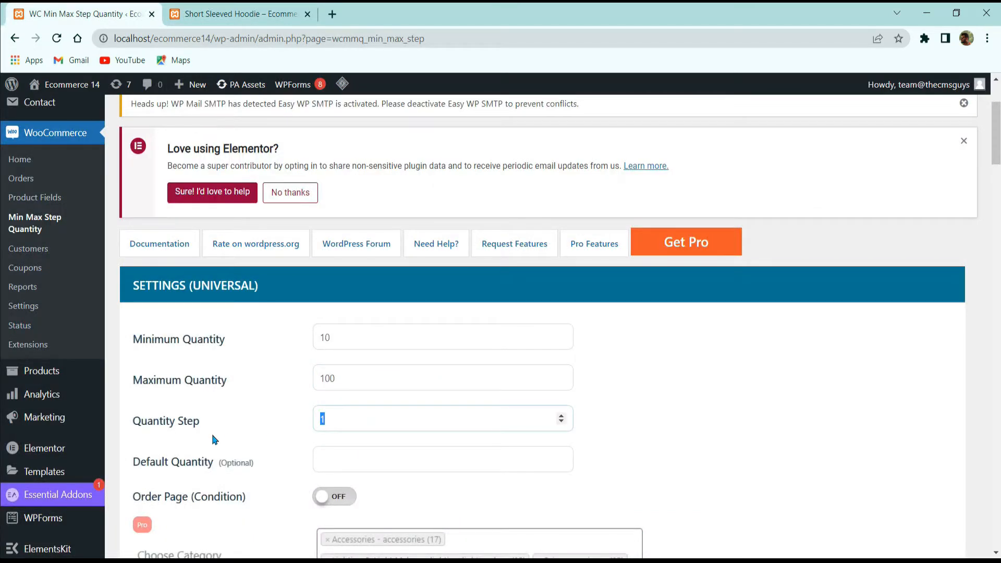
scroll(411, 391, "down", 3)
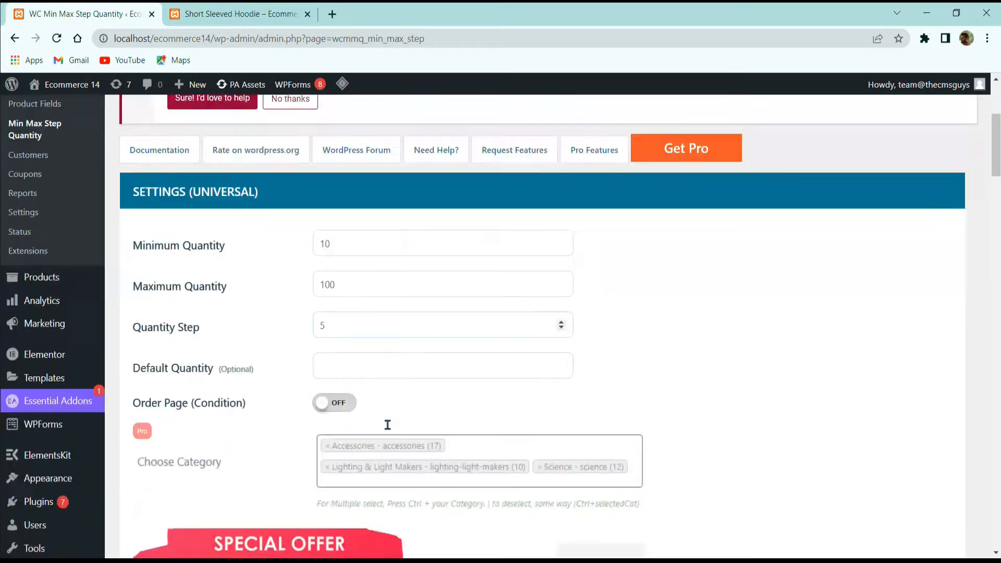
left_click(388, 321)
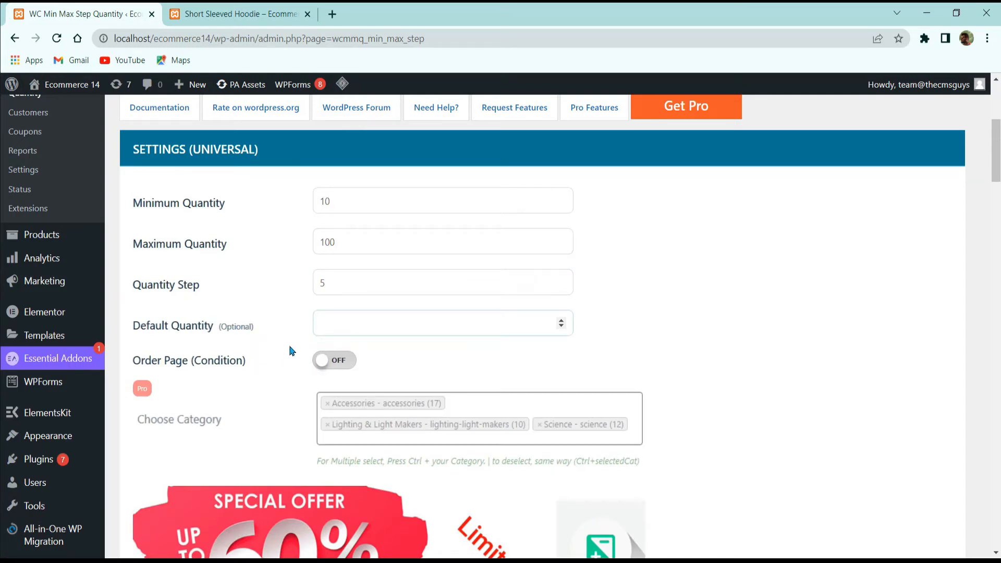
left_click(346, 361)
Step: Review the universal settings and examine which categories can be chosen under Edit Terms
scroll(208, 432, "down", 5)
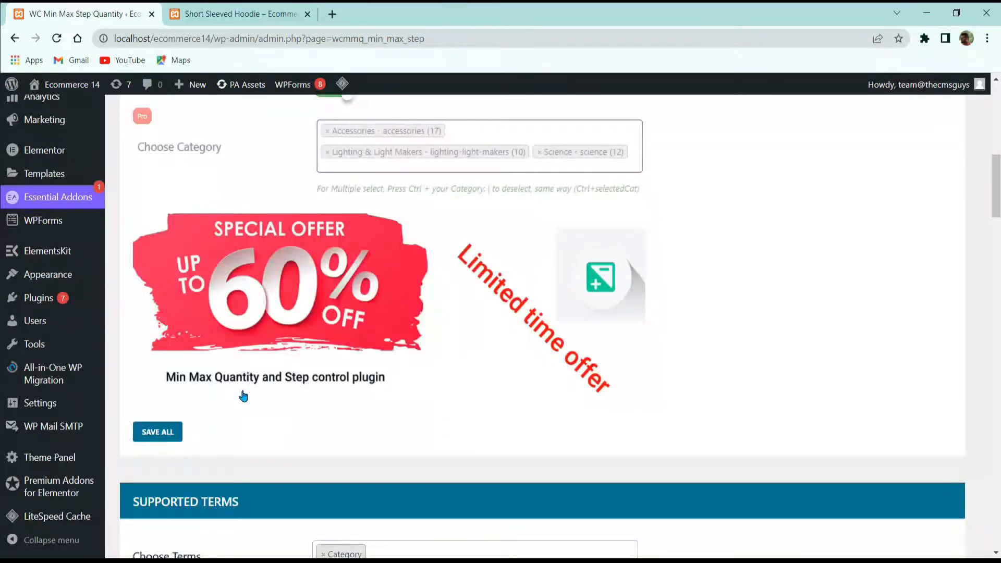
scroll(244, 395, "up", 3)
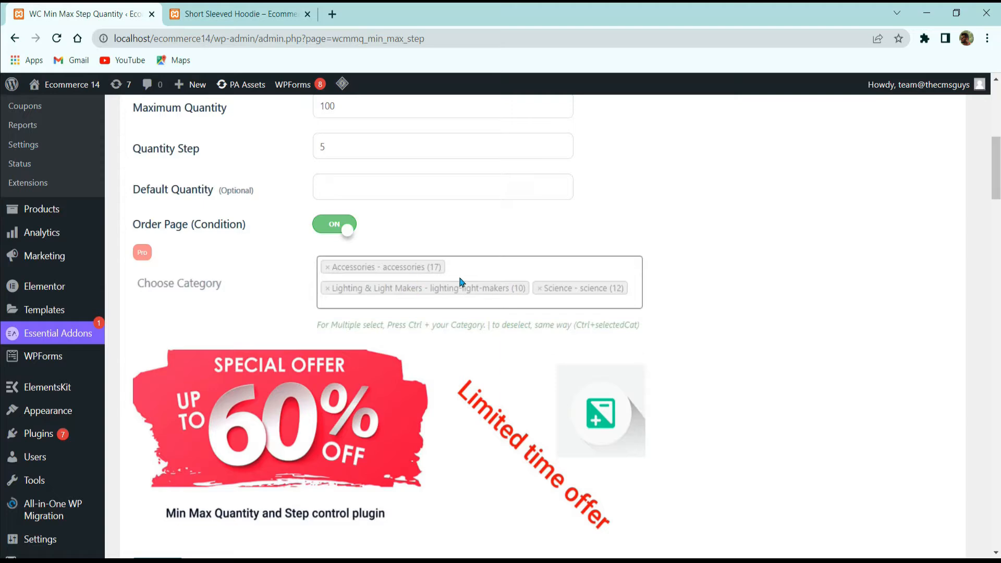
scroll(495, 289, "down", 3)
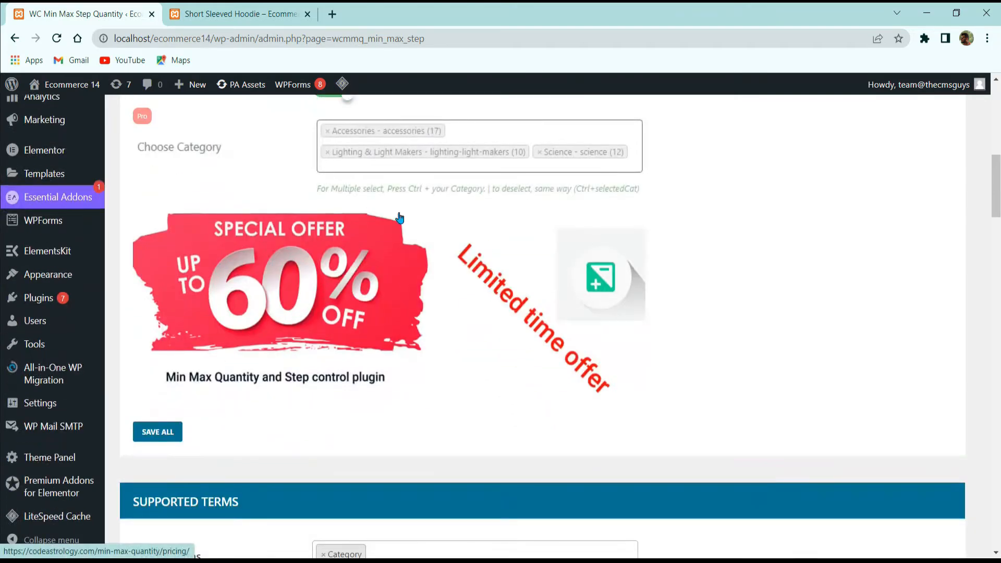
scroll(388, 179, "down", 5)
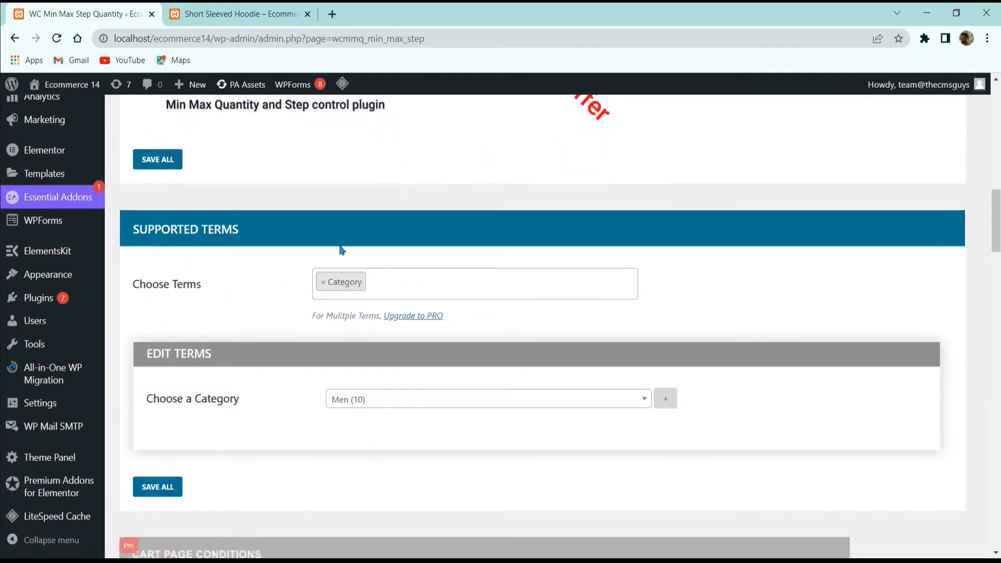
scroll(187, 300, "down", 3)
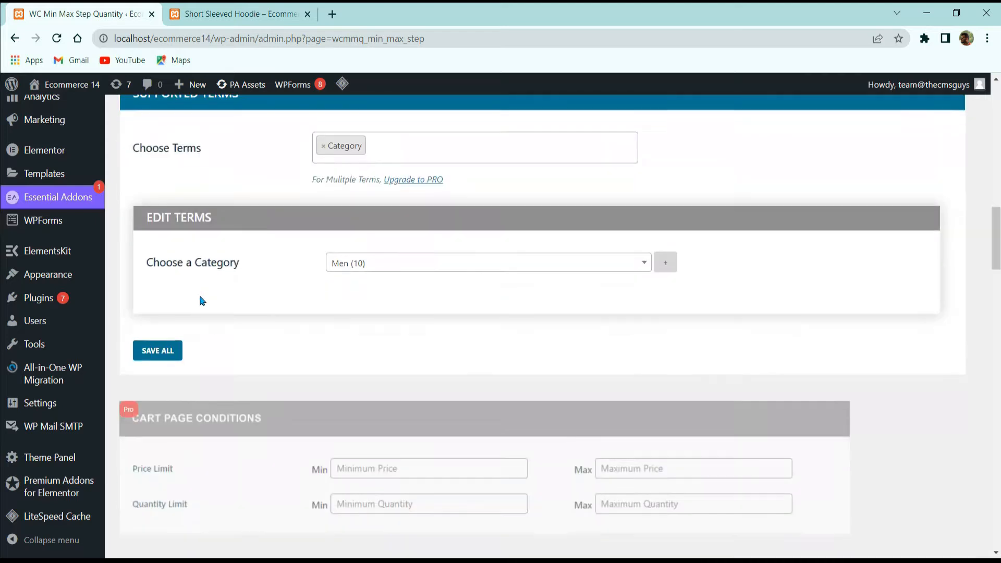
left_click(368, 264)
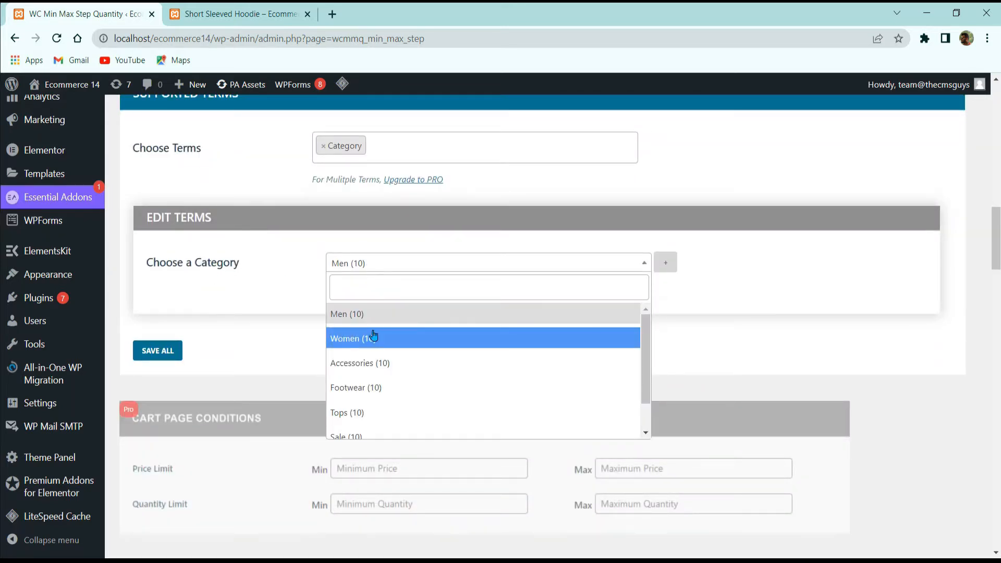
left_click(724, 284)
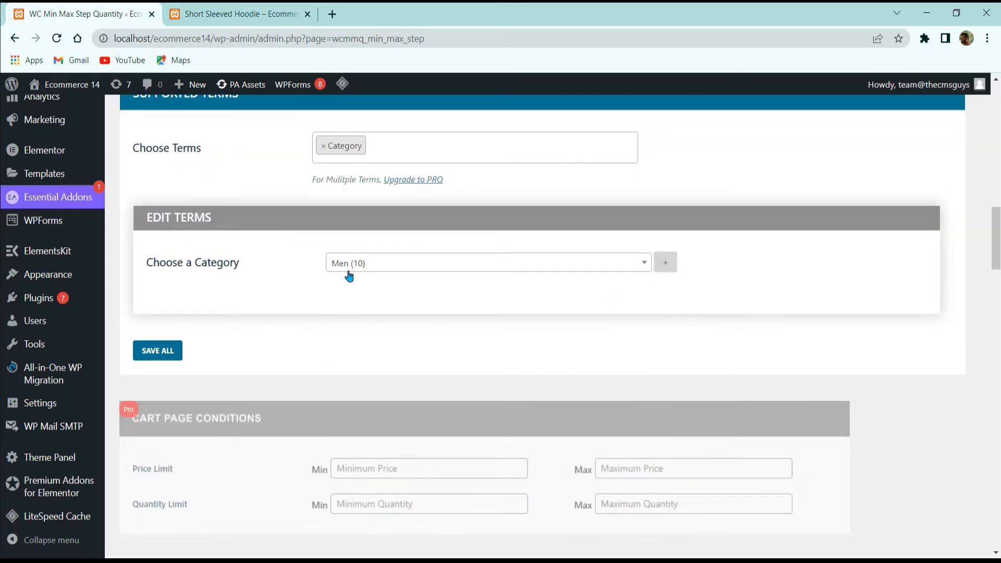
Step: Review the quantity validation messages and cart page notices, and save the plugin's settings
scroll(348, 277, "down", 5)
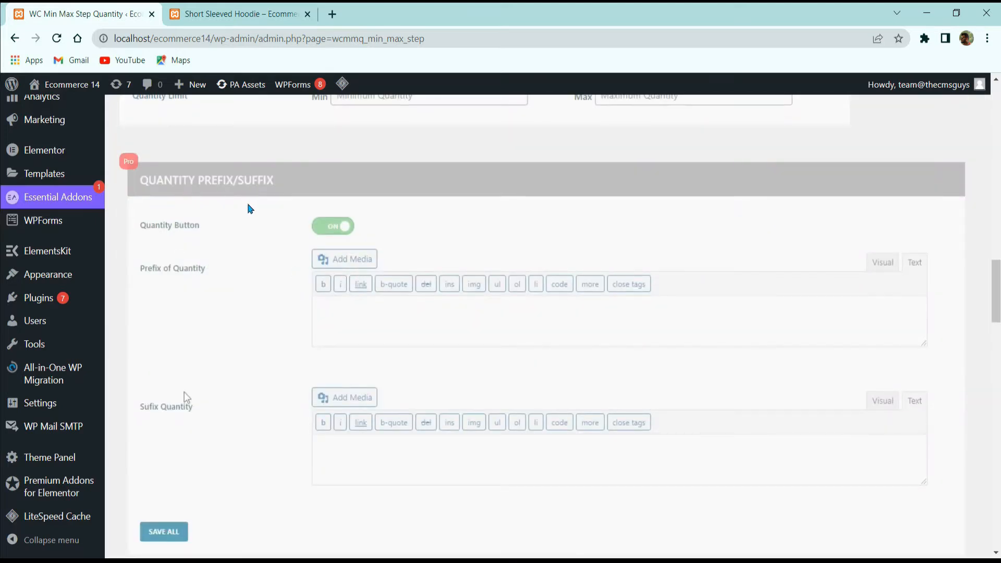
scroll(249, 214, "down", 8)
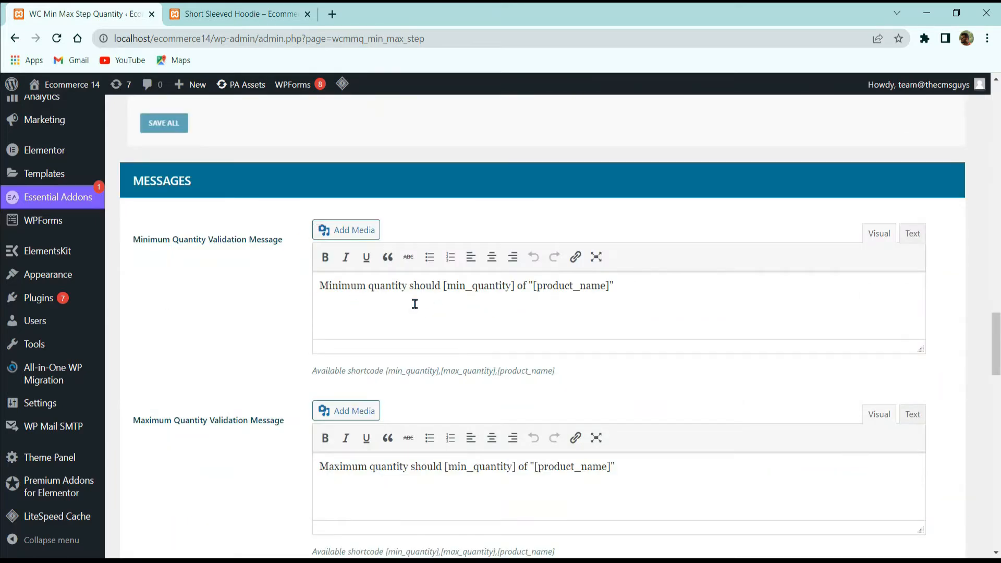
scroll(346, 274, "down", 17)
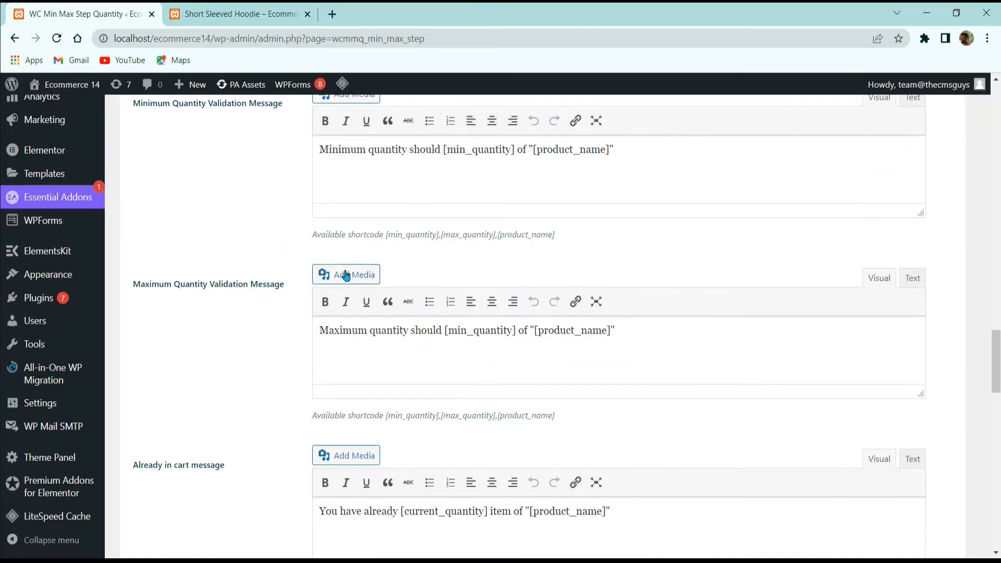
scroll(334, 367, "up", 4)
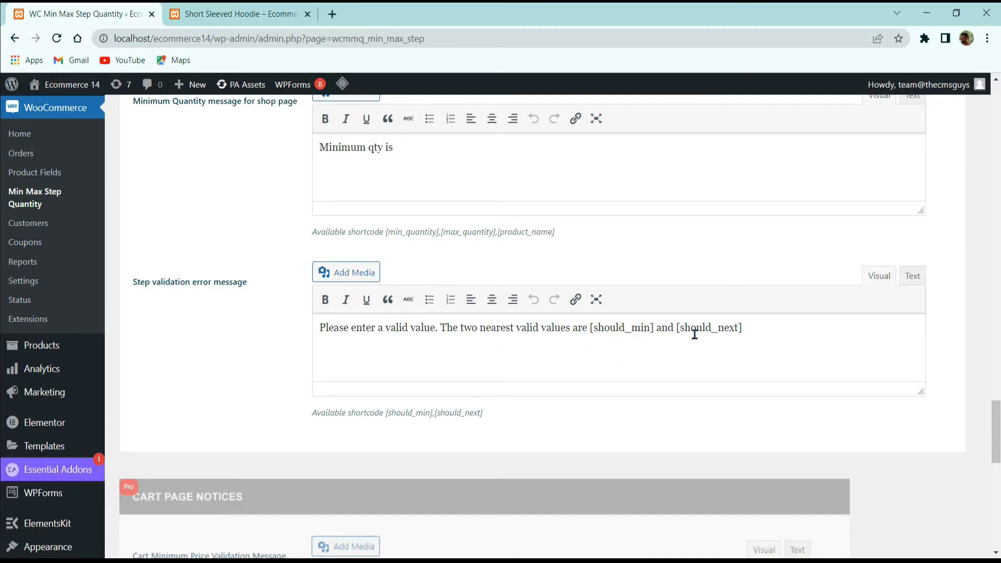
scroll(653, 313, "down", 10)
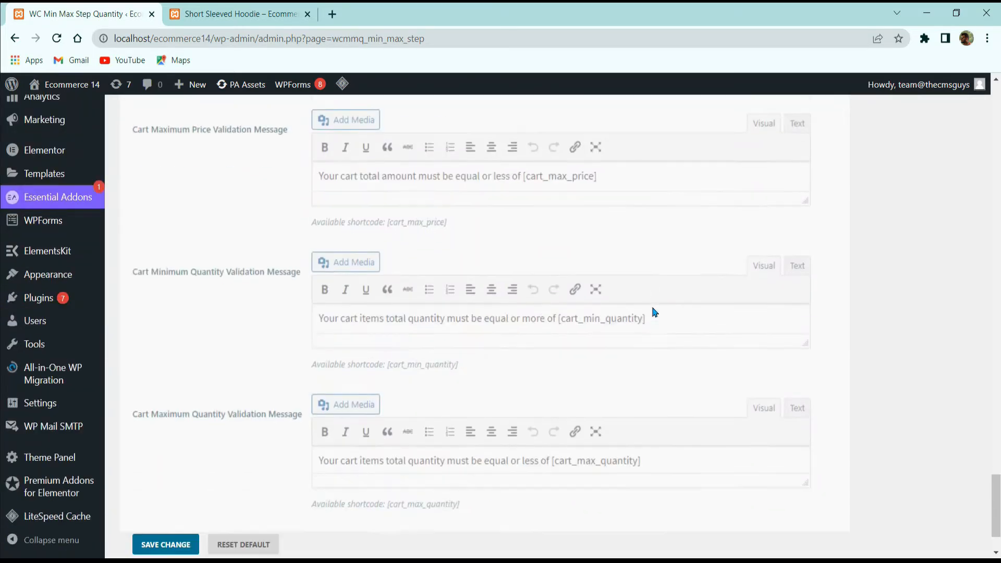
scroll(344, 373, "up", 8)
scroll(327, 384, "down", 8)
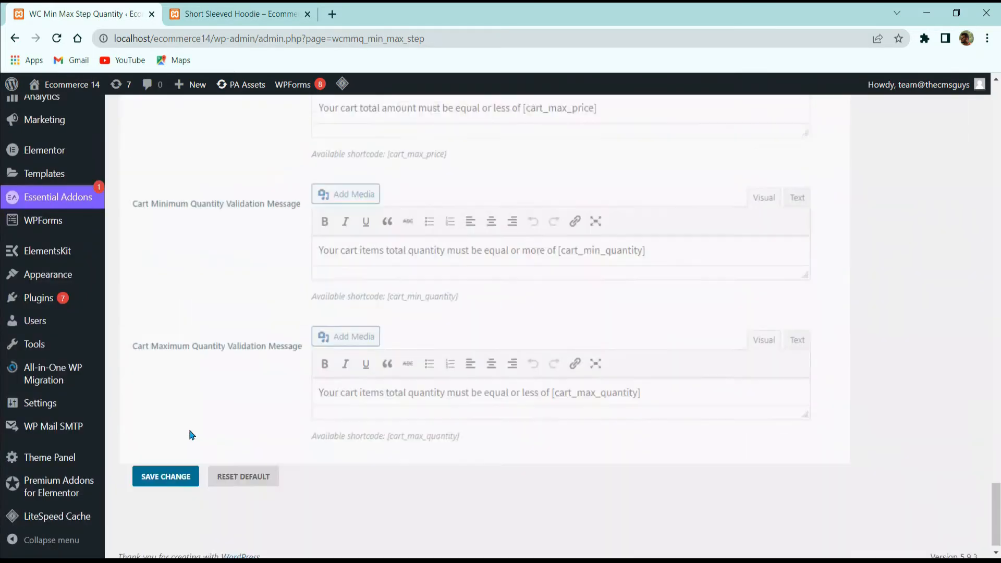
left_click(158, 456)
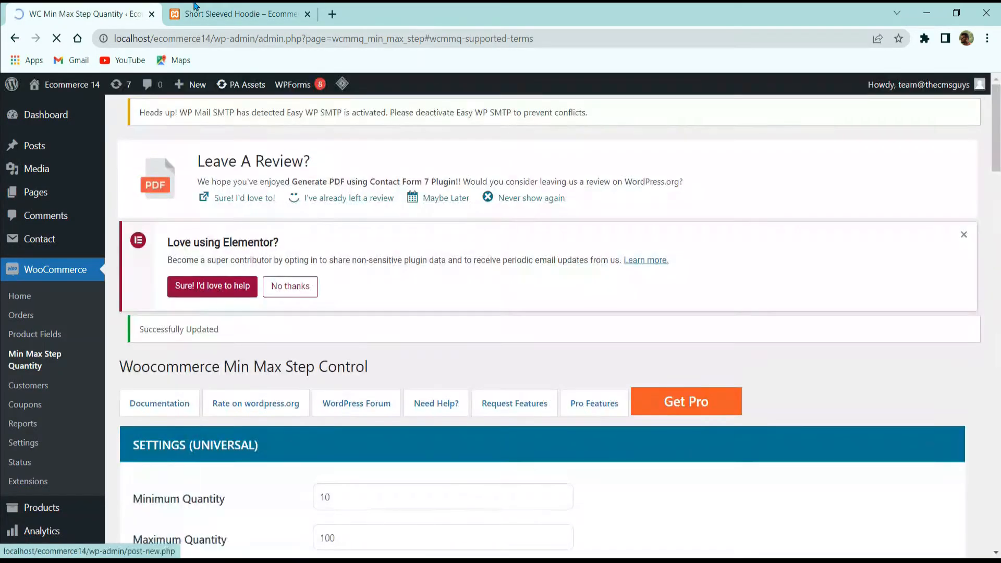
Step: Reload the Short Sleeved Hoodie page and step its quantity up to 30 to check the new increment
left_click(240, 14)
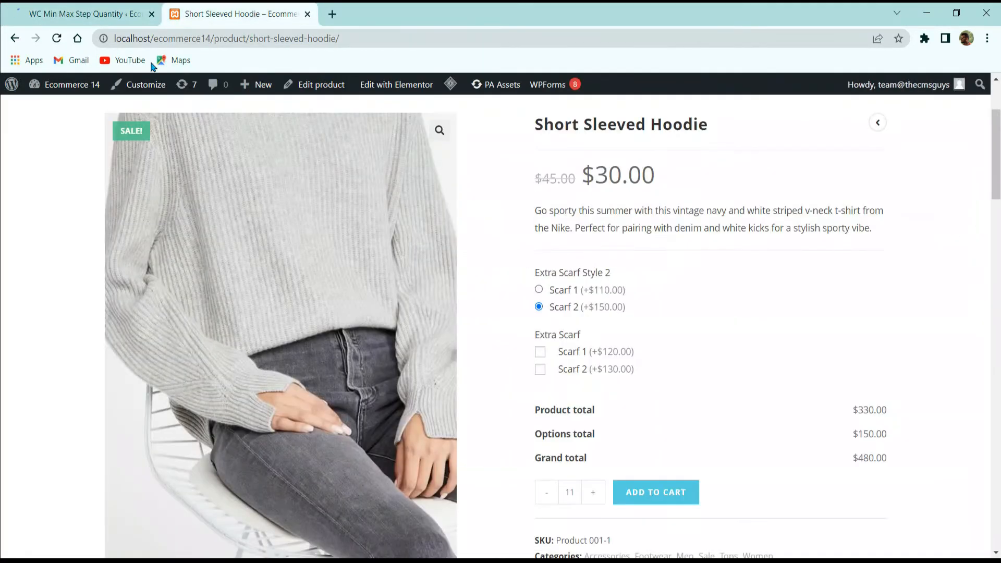
left_click(57, 38)
scroll(509, 195, "down", 2)
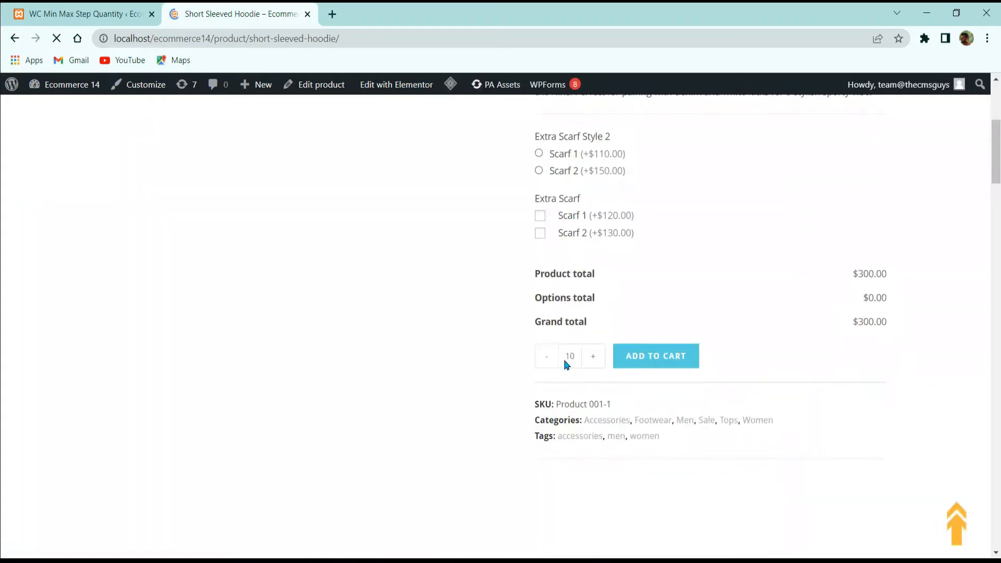
left_click(597, 360)
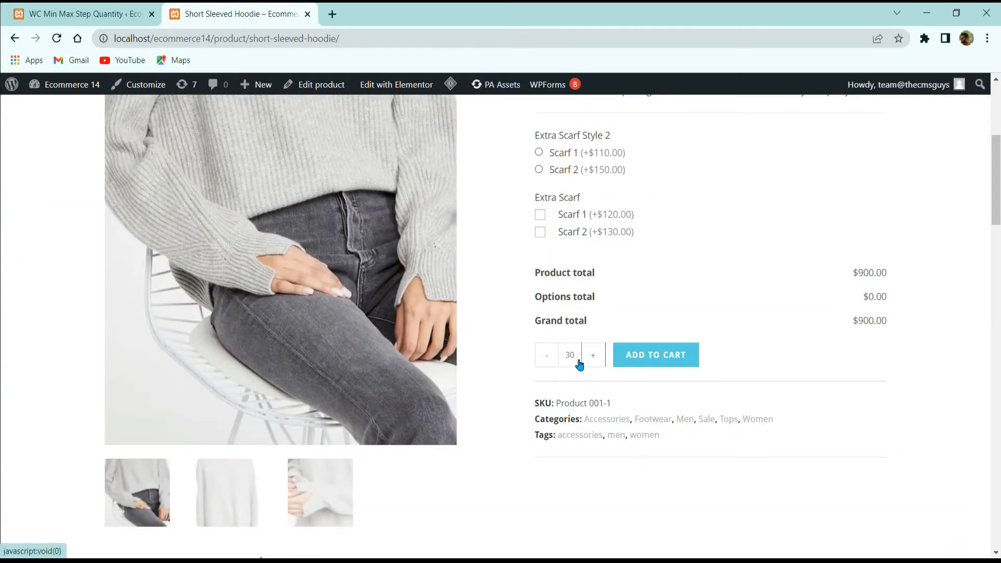
Step: Try to add 11 Short Sleeved Hoodies to the cart and view the cart page
left_click_drag(579, 364, 497, 374)
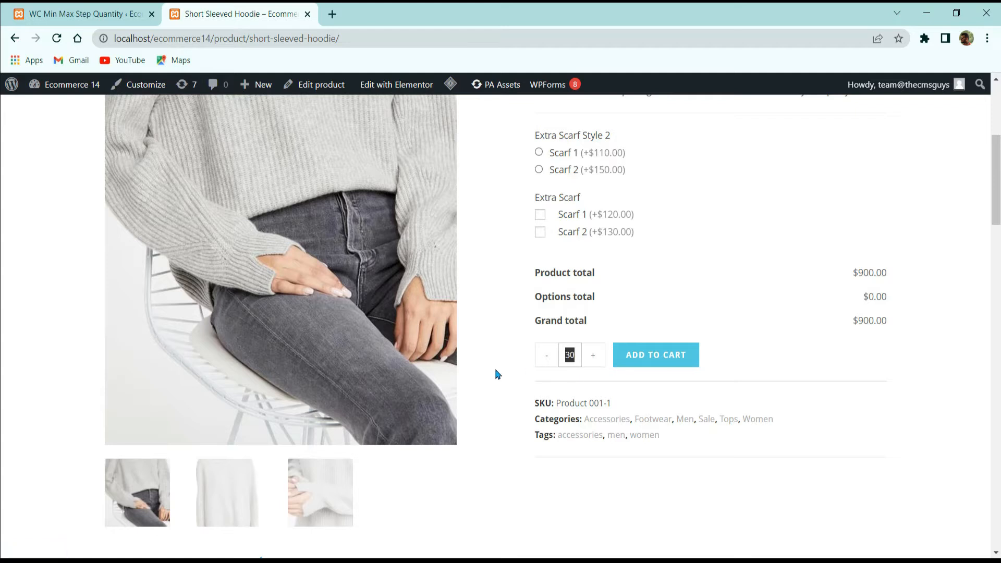
left_click(820, 353)
left_click(653, 361)
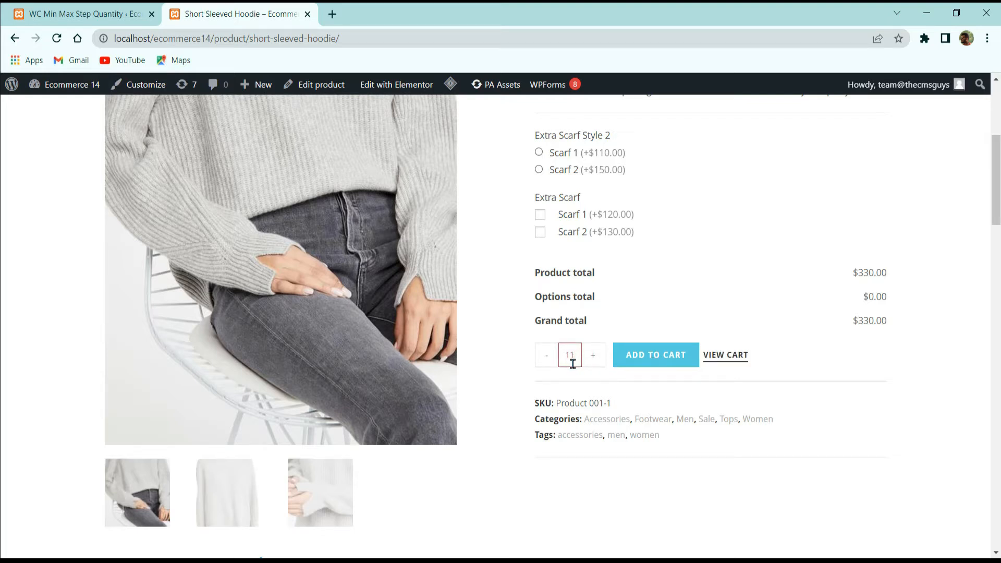
left_click(710, 358)
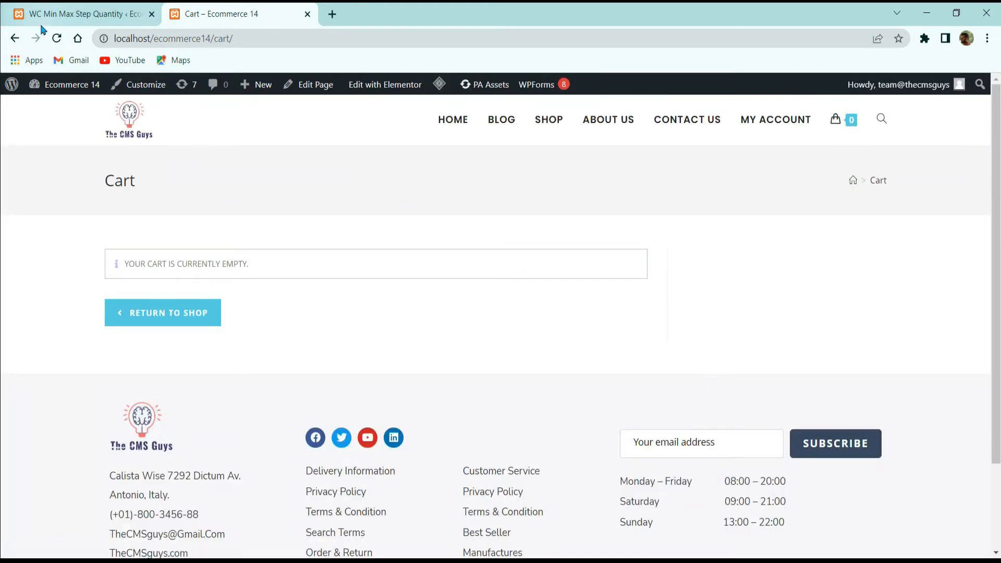
Step: Return to the Short Sleeved Hoodie page, step the quantity up to 36, and reset it to 10
left_click(15, 39)
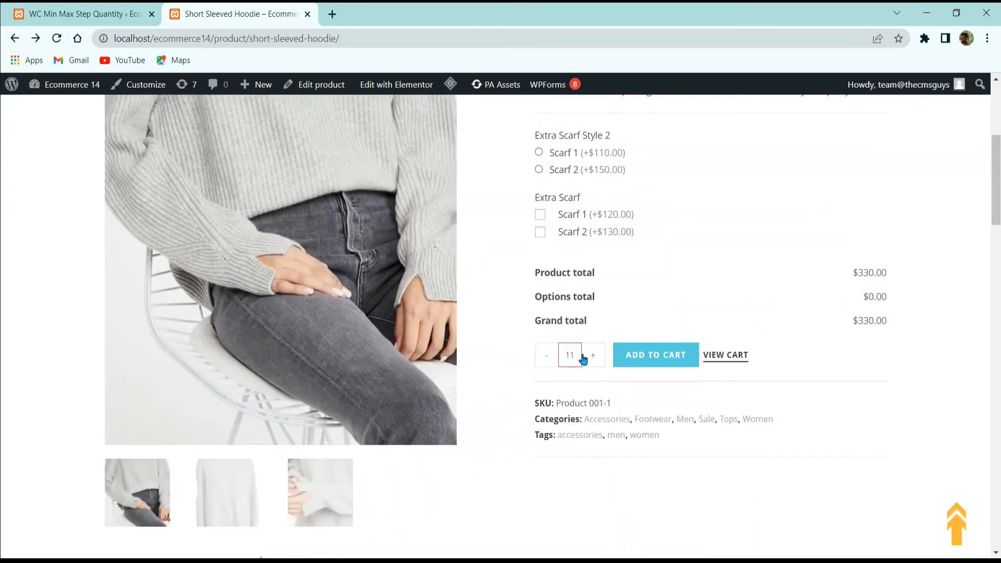
left_click(593, 357)
left_click(593, 357)
left_click(593, 358)
left_click(593, 358)
left_click(593, 358)
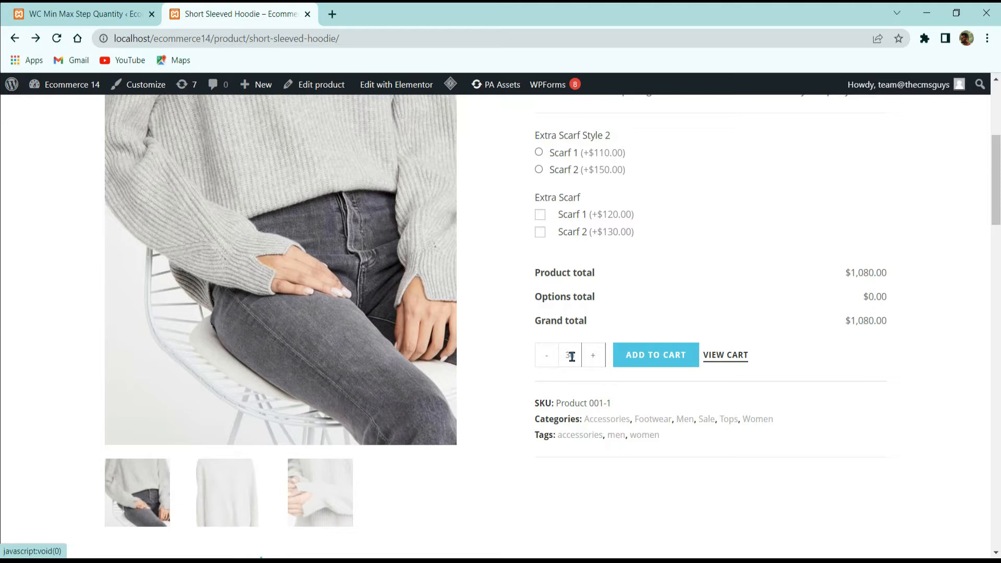
double_click(572, 357)
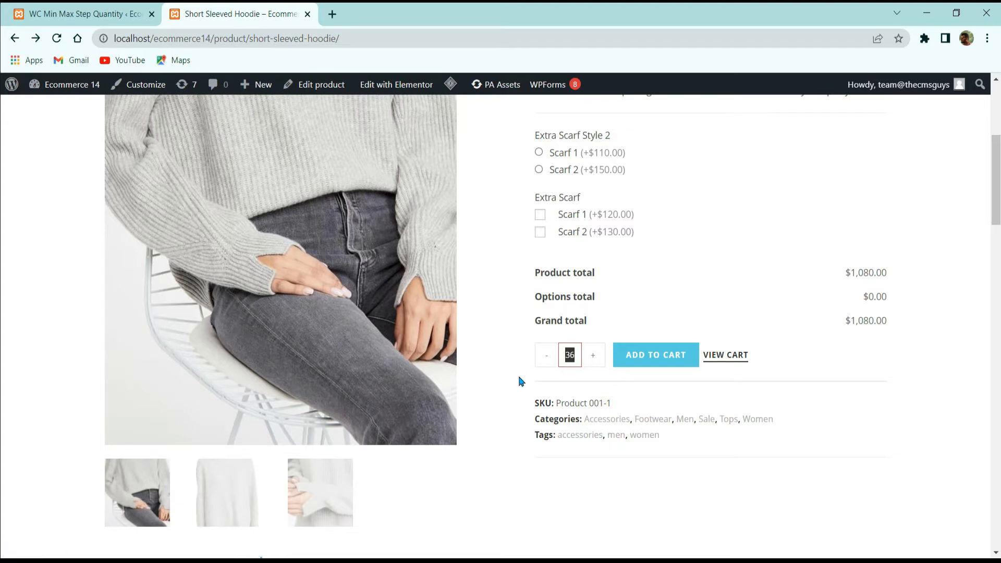
type("10")
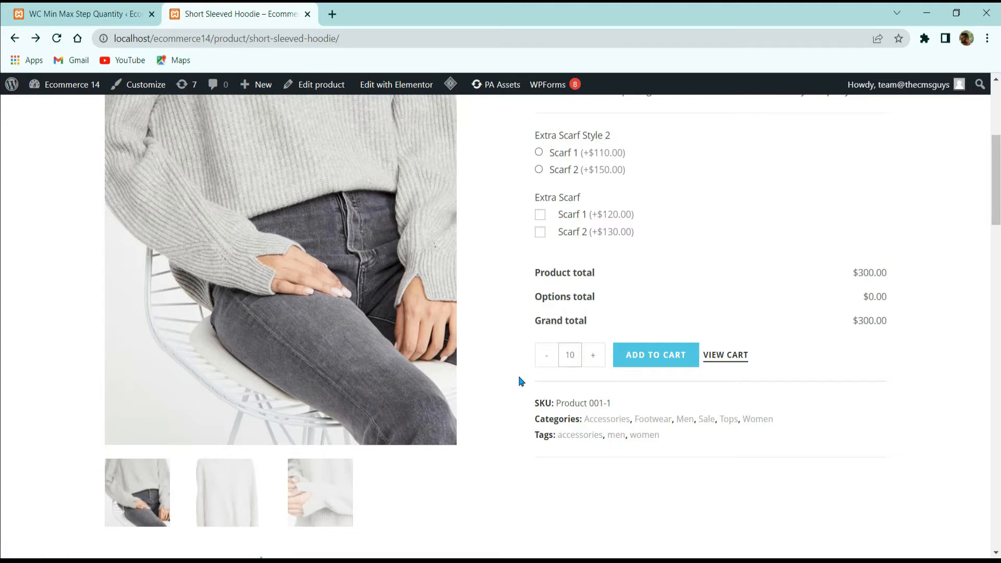
Step: Try to add 2 Short Sleeved Hoodies to the cart and check the cart count in the header
double_click(578, 352)
type("2")
left_click(647, 365)
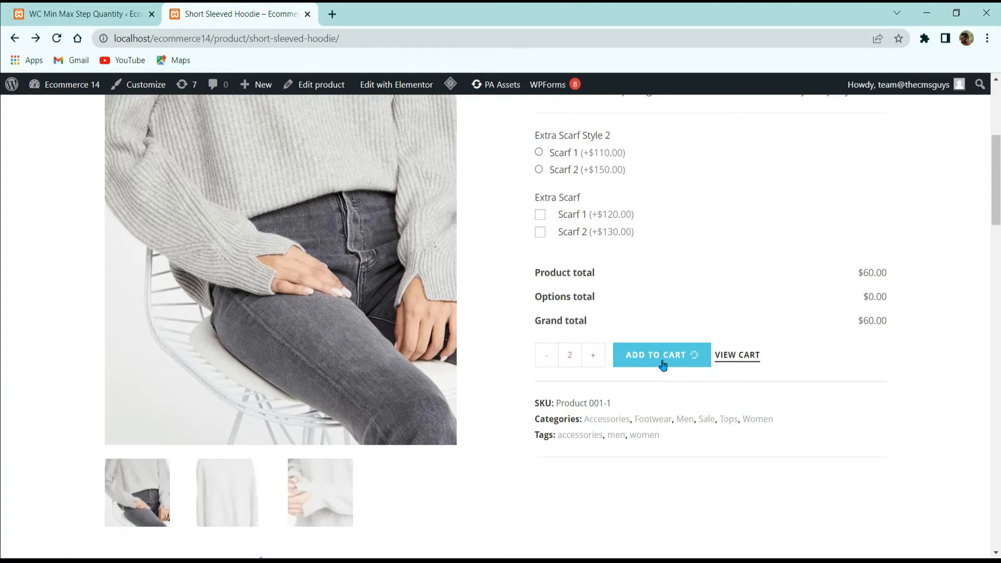
scroll(762, 412, "up", 5)
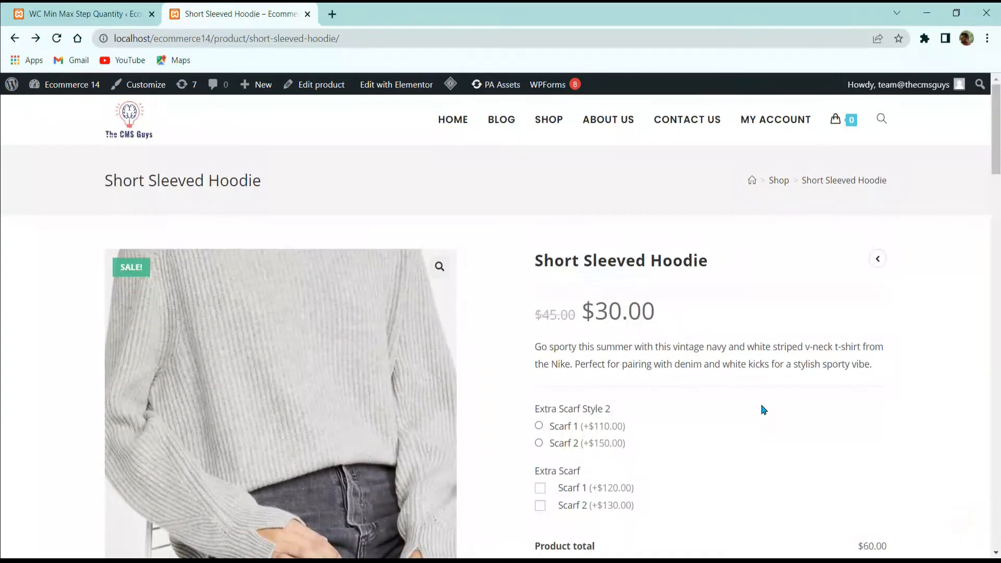
scroll(804, 323, "down", 18)
scroll(634, 335, "up", 10)
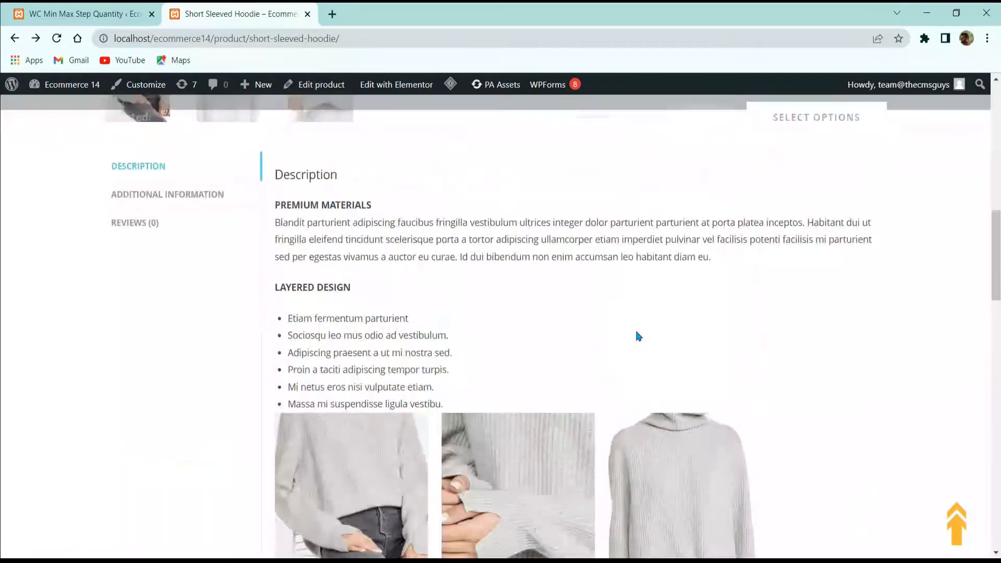
Step: Add 20 Short Sleeved Hoodies to the cart and check the item in the header's cart preview
double_click(571, 219)
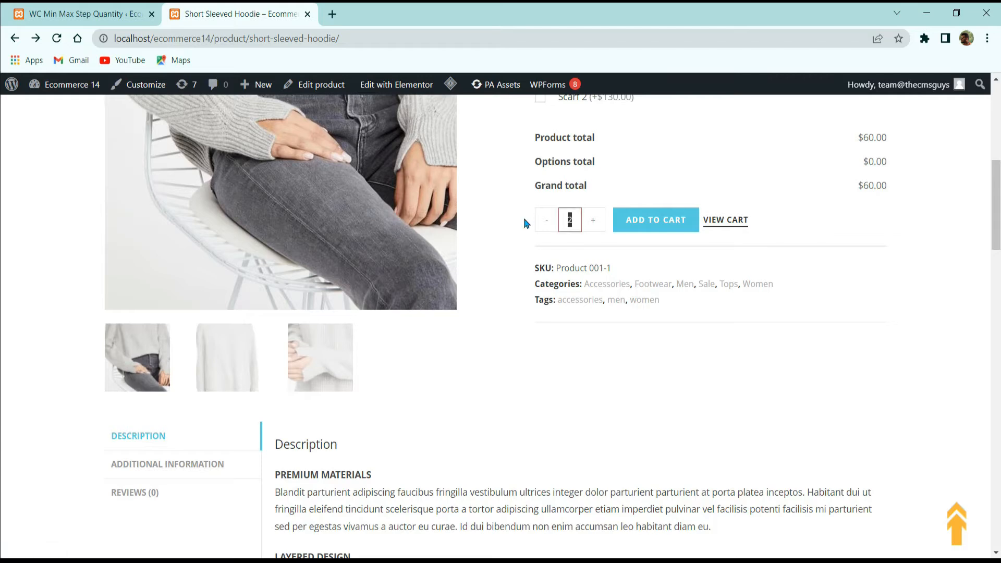
type("0")
left_click(652, 223)
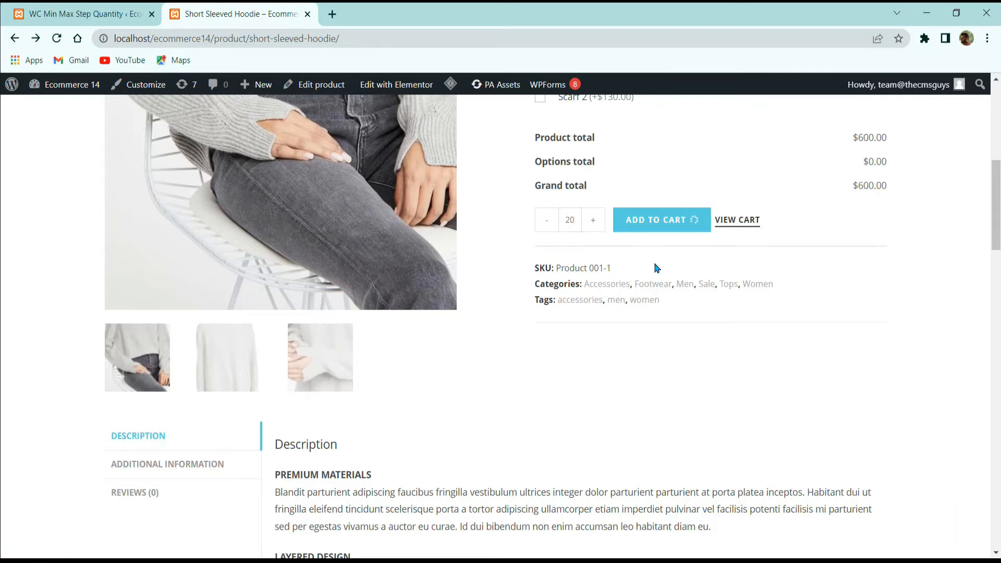
scroll(861, 392, "up", 6)
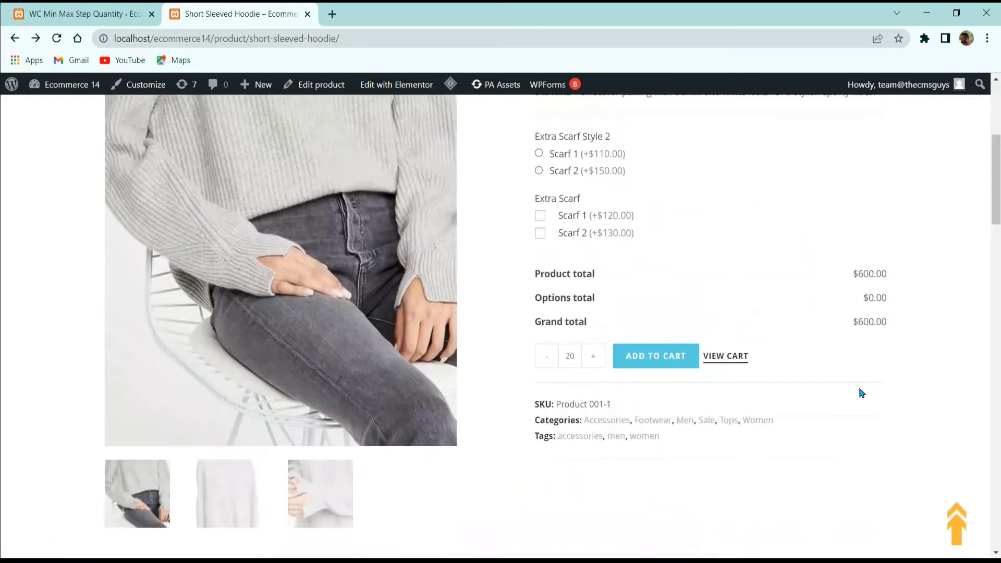
mouse_move(843, 111)
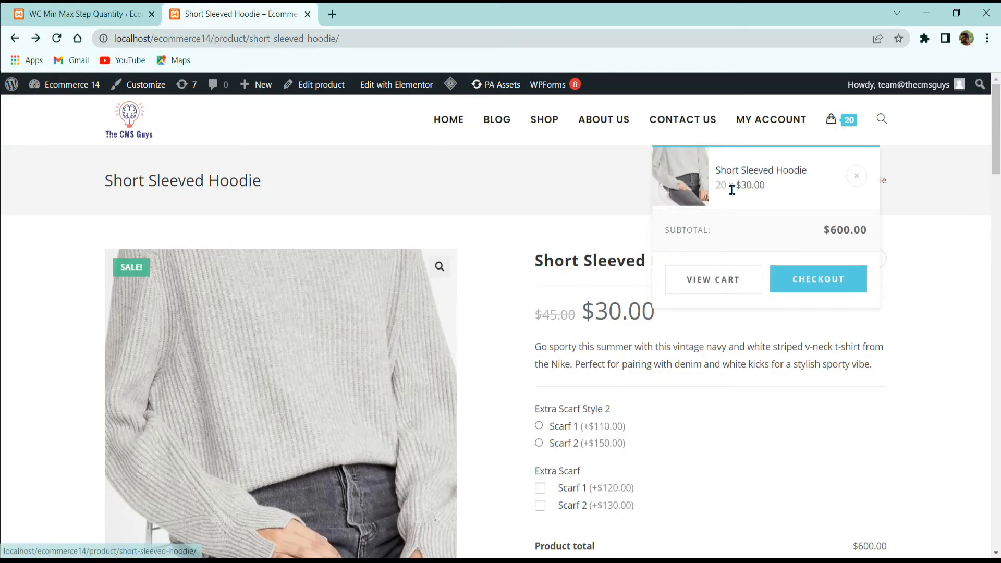
Step: Try to add 200 Short Sleeved Hoodies to the cart and check the header's cart preview
scroll(665, 271, "down", 2)
scroll(665, 270, "down", 4)
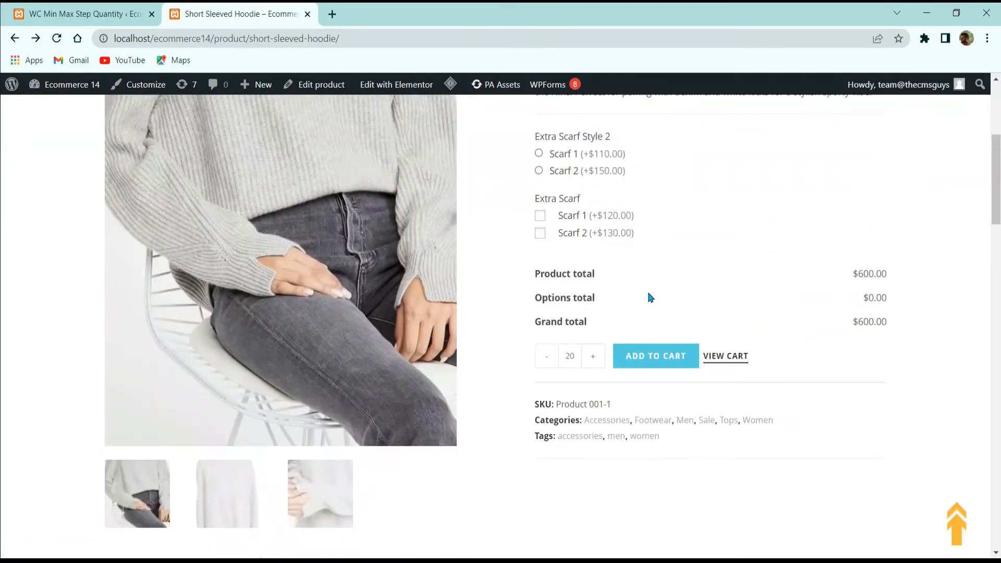
left_click(574, 354)
type("0")
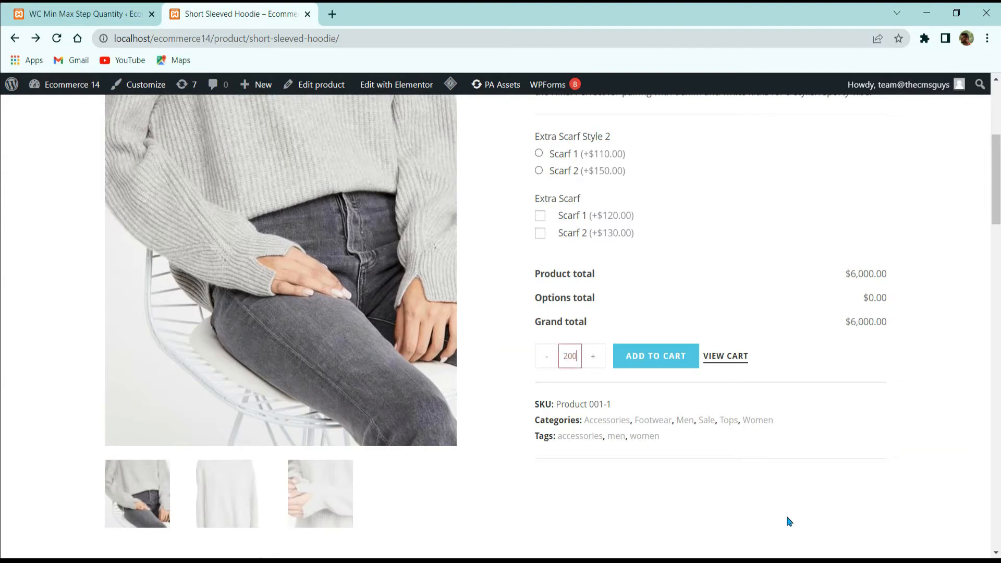
left_click(661, 353)
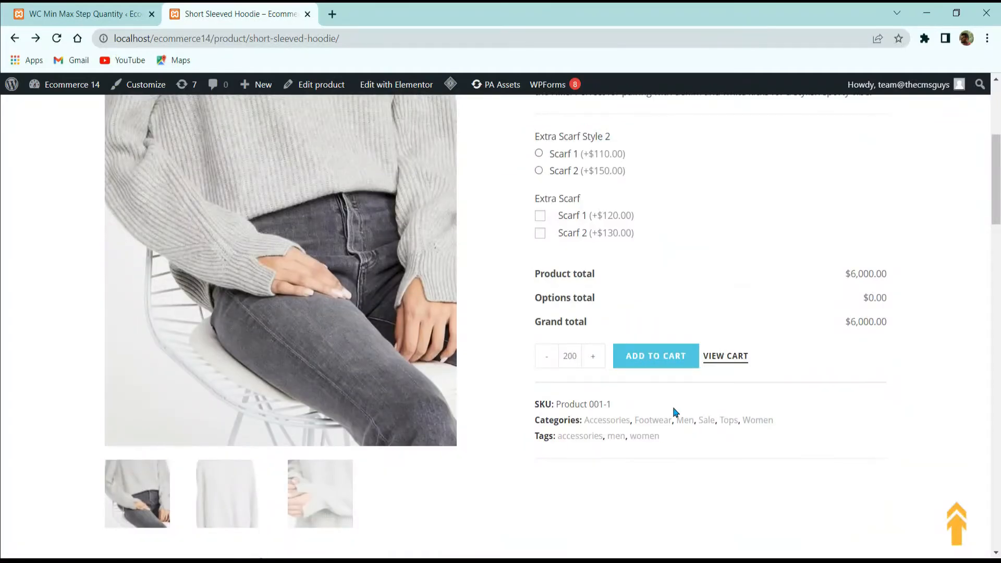
scroll(673, 412, "up", 5)
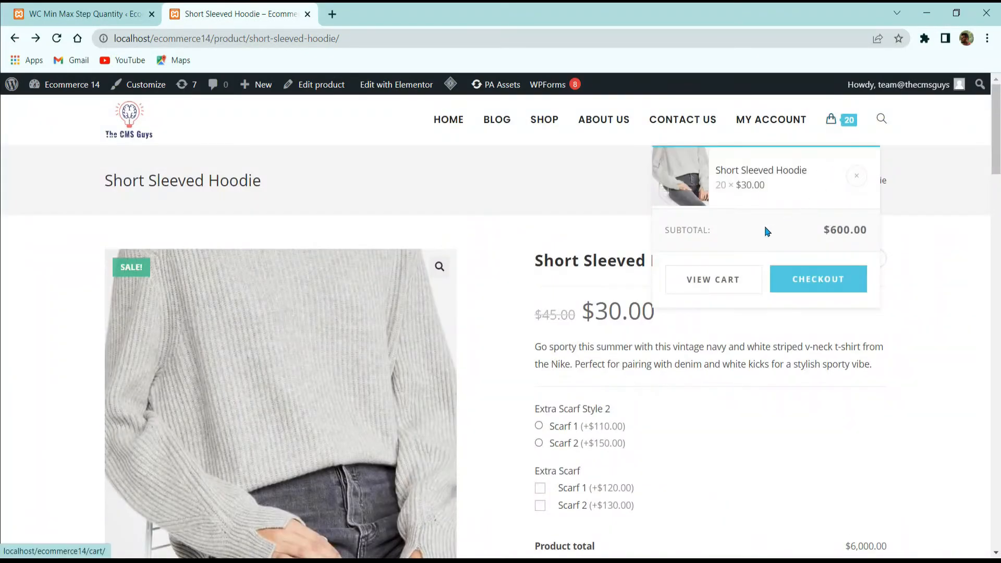
Step: Remove the Short Sleeved Hoodie from the cart through the header's cart preview
left_click(856, 176)
scroll(667, 307, "down", 10)
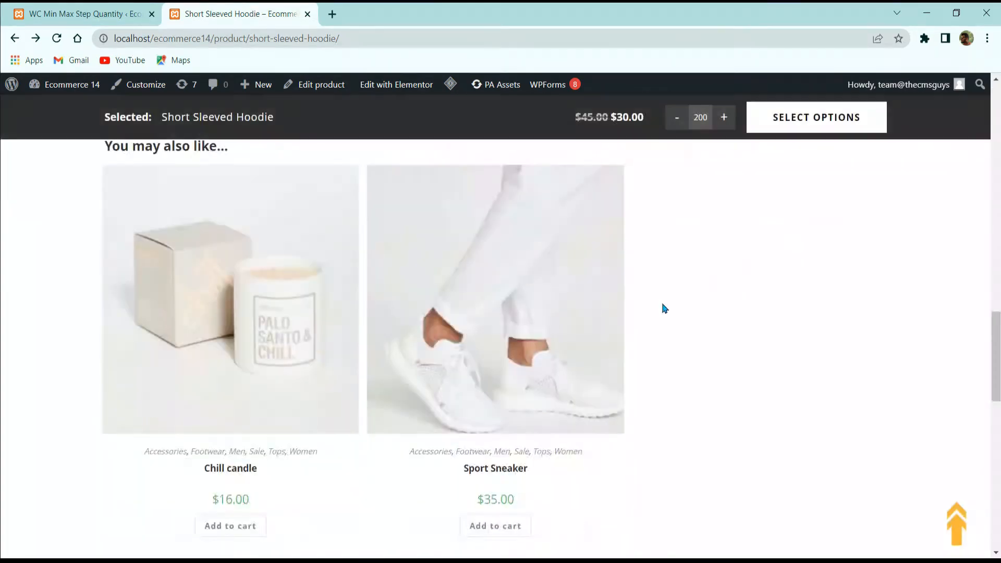
scroll(678, 291, "up", 15)
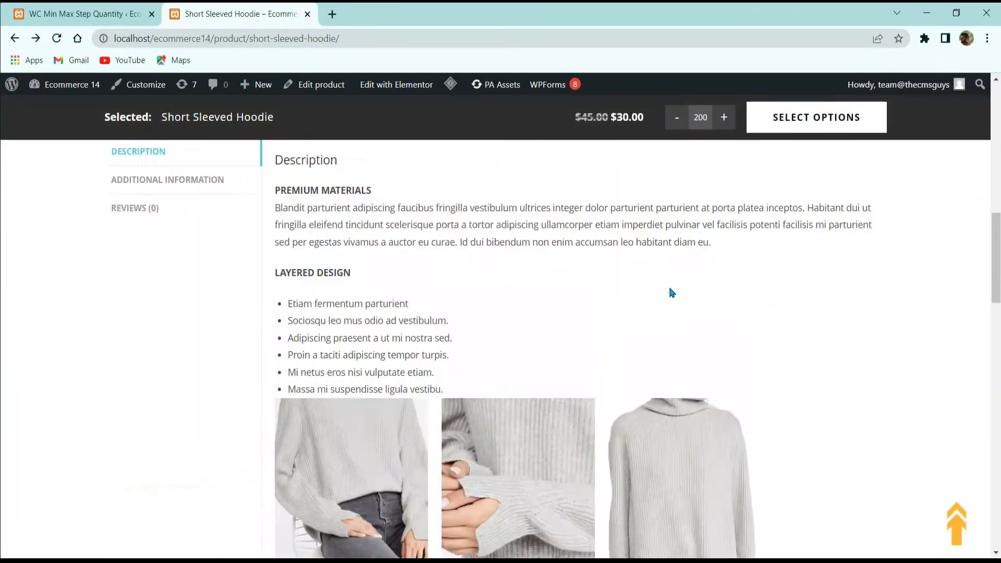
Step: Return to the WordPress admin and open the Cluse La Boheme Rose Gold product for editing from the products list
left_click(84, 14)
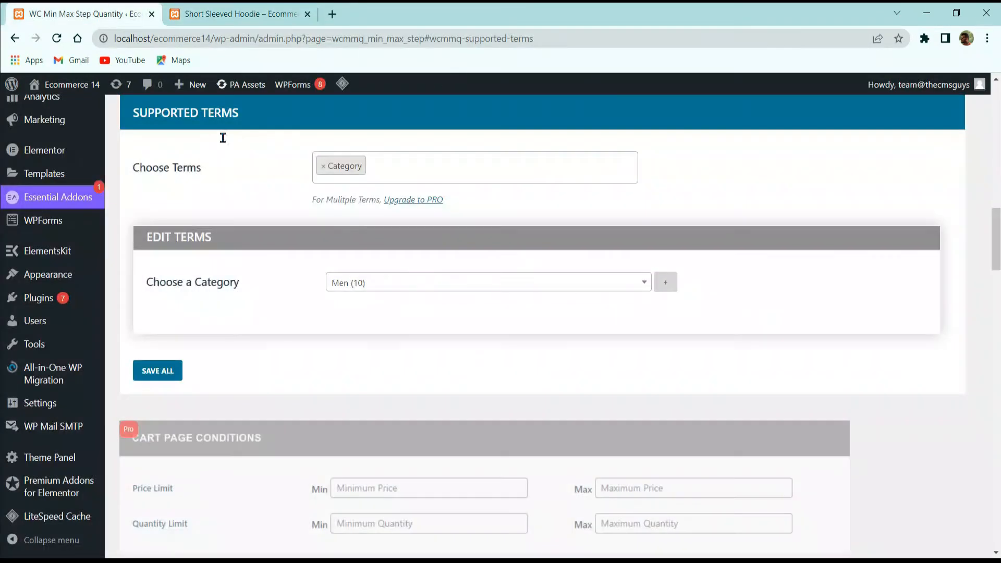
scroll(304, 316, "down", 5)
scroll(304, 315, "up", 15)
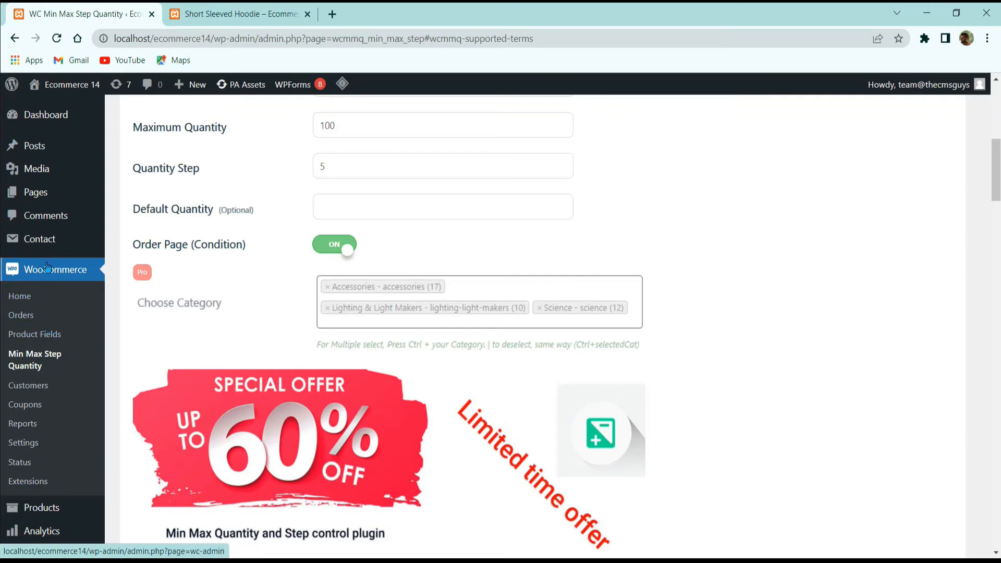
scroll(31, 256, "down", 7)
scroll(23, 365, "up", 5)
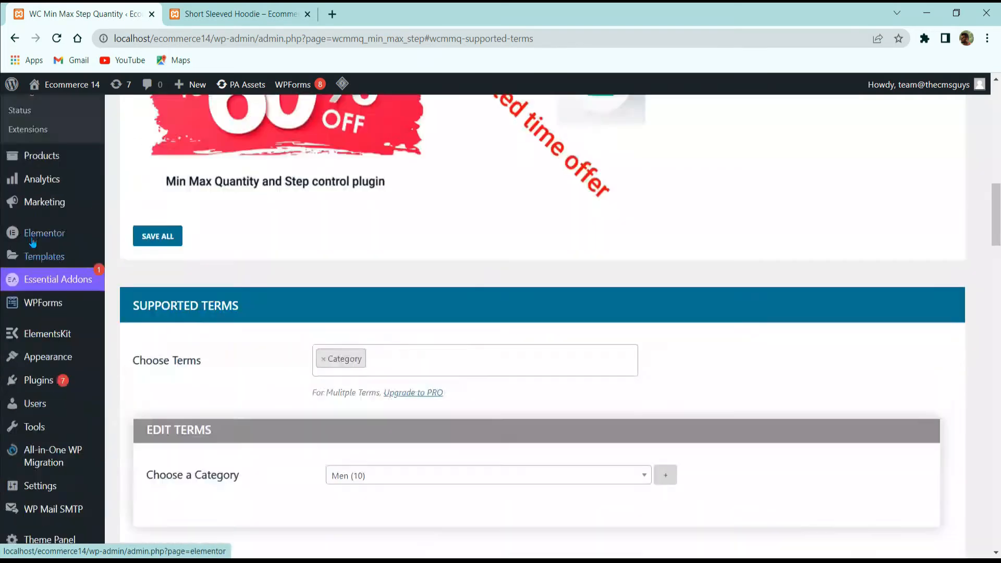
left_click(51, 376)
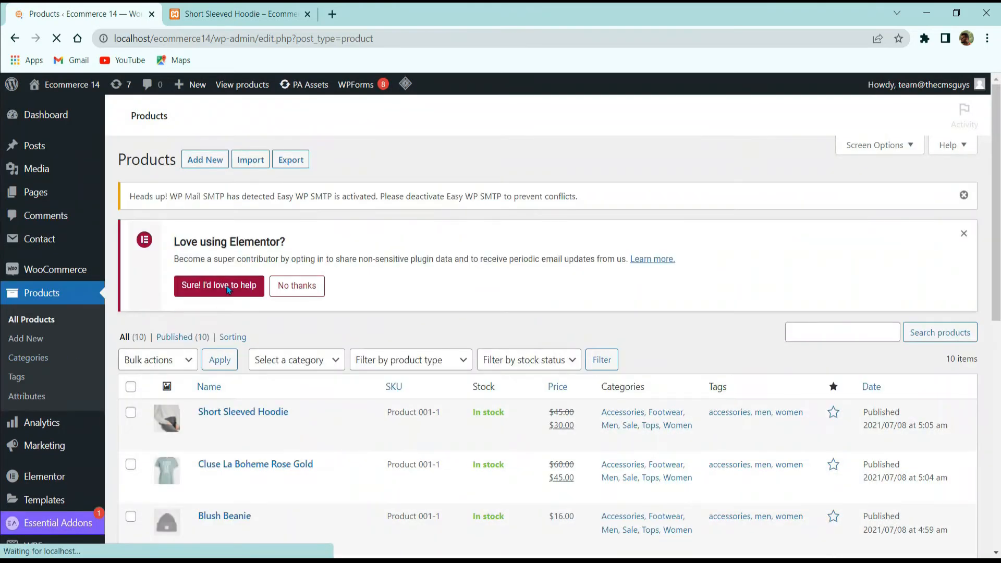
scroll(212, 378, "down", 3)
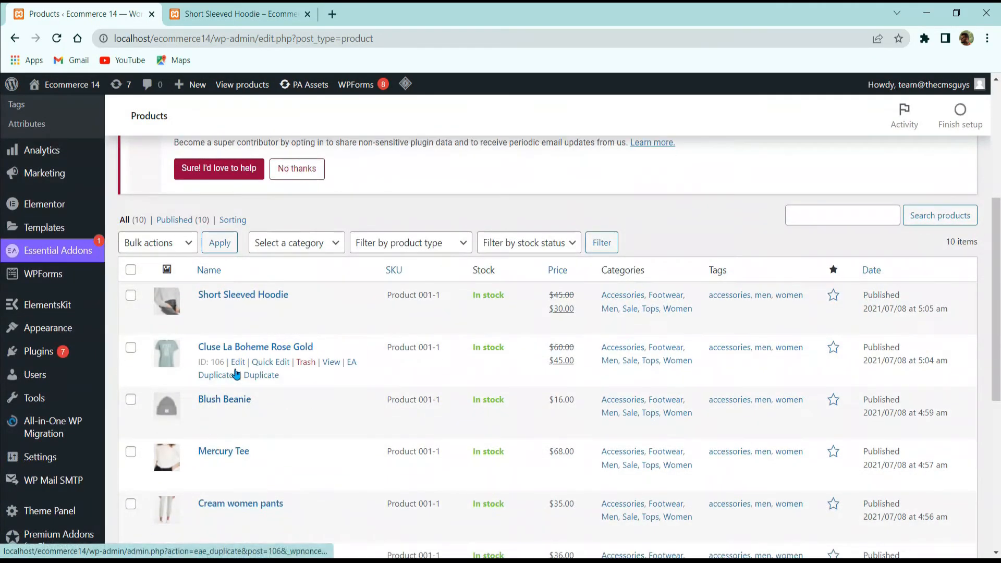
left_click(238, 362)
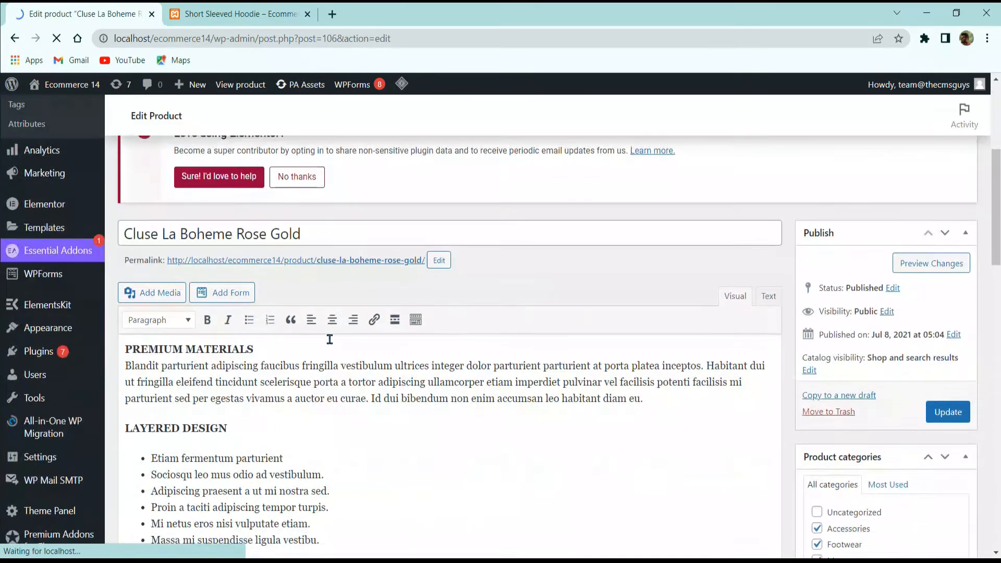
Step: Open the product's Min Max & Step settings and set the minimum quantity to 5
scroll(330, 339, "down", 20)
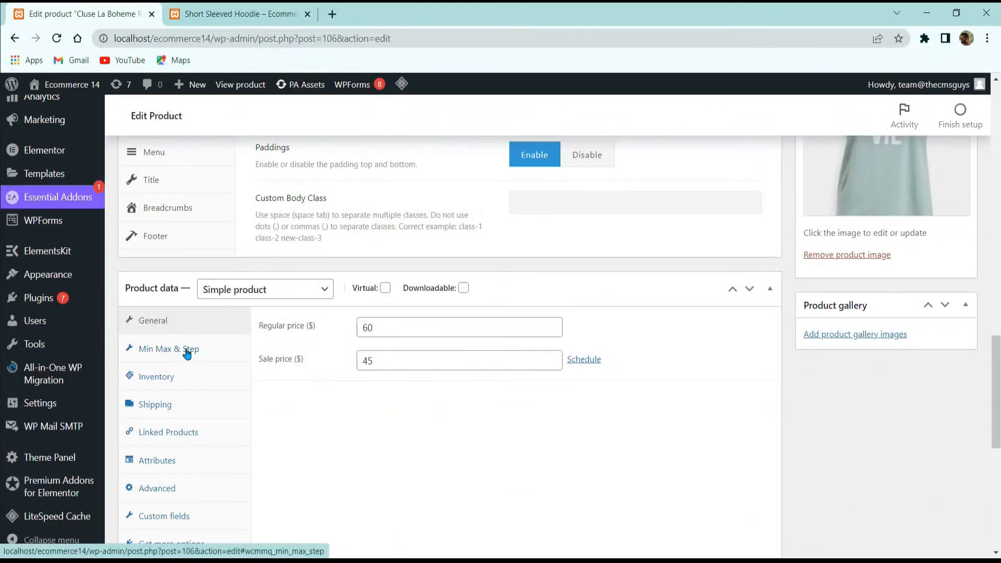
left_click(185, 354)
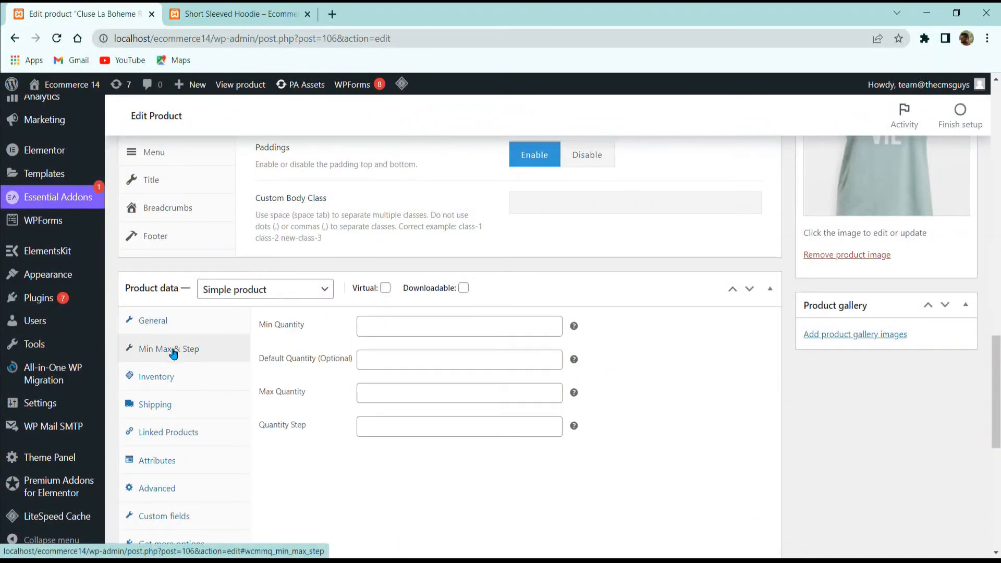
left_click(364, 332)
scroll(344, 498, "up", 11)
scroll(348, 496, "down", 18)
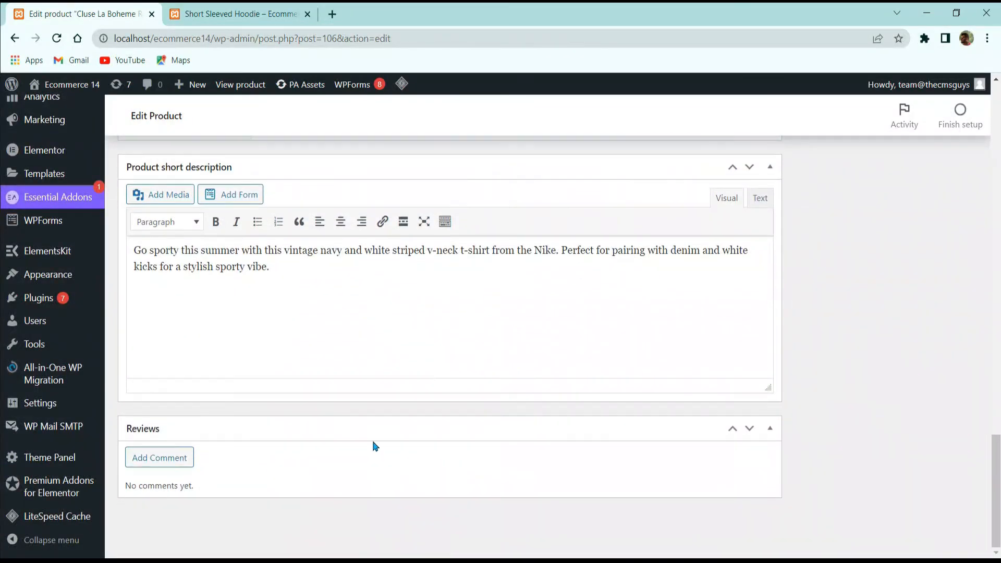
scroll(373, 445, "up", 10)
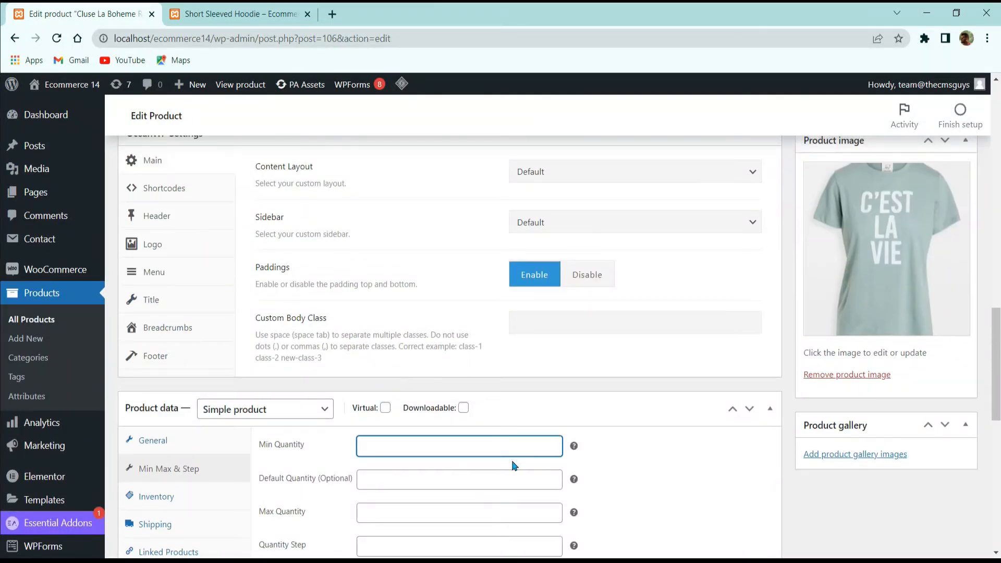
left_click(452, 479)
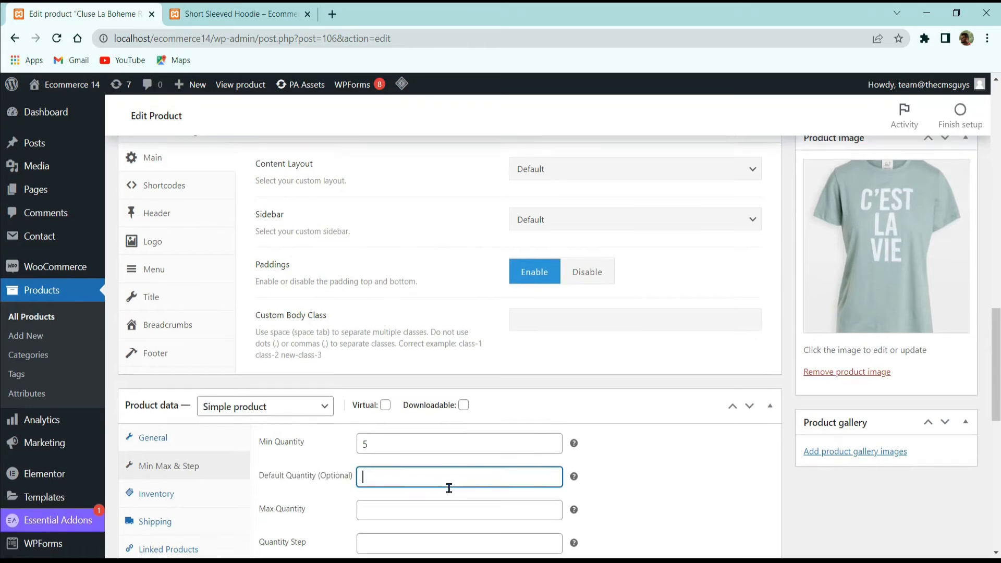
Step: Set the product's maximum quantity to 30 and its quantity step to 2, and update the product
scroll(452, 479, "down", 3)
left_click(390, 369)
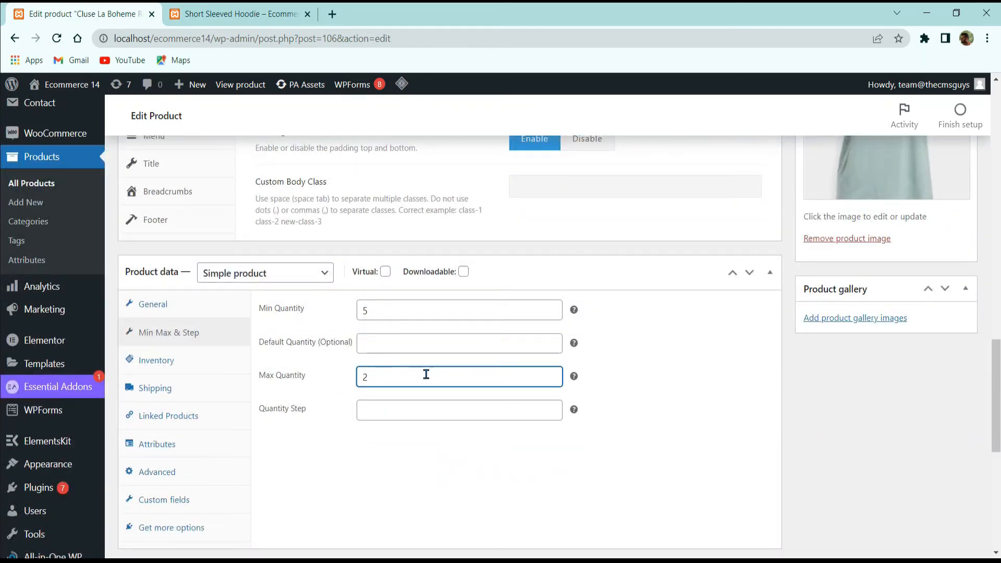
left_click(449, 411)
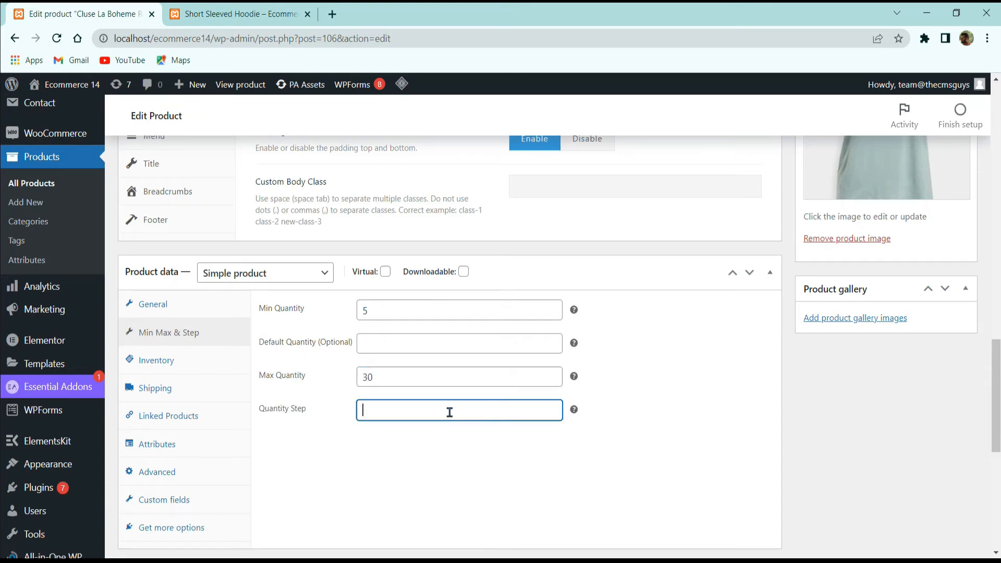
type("2")
scroll(764, 530, "up", 15)
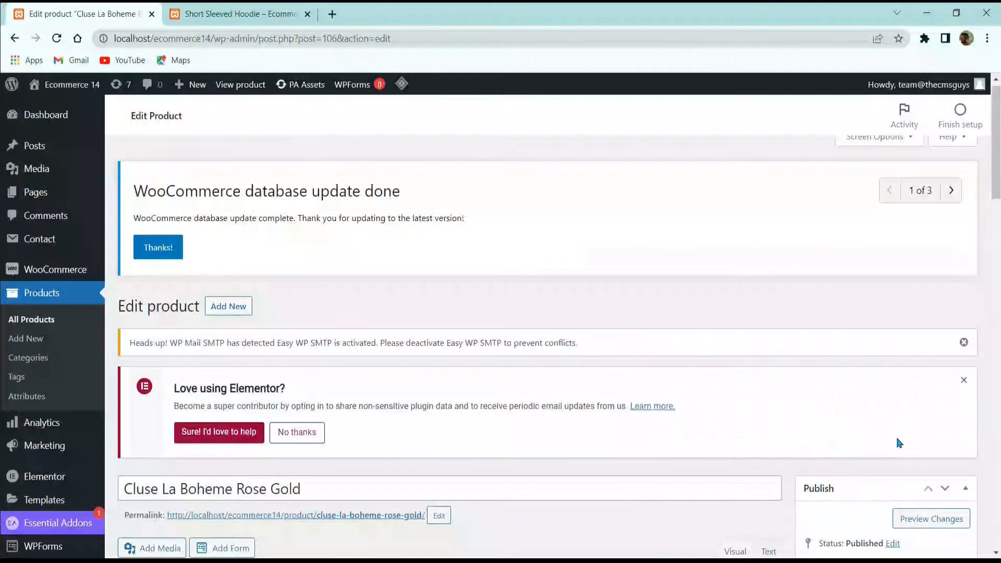
scroll(900, 440, "down", 5)
left_click(957, 406)
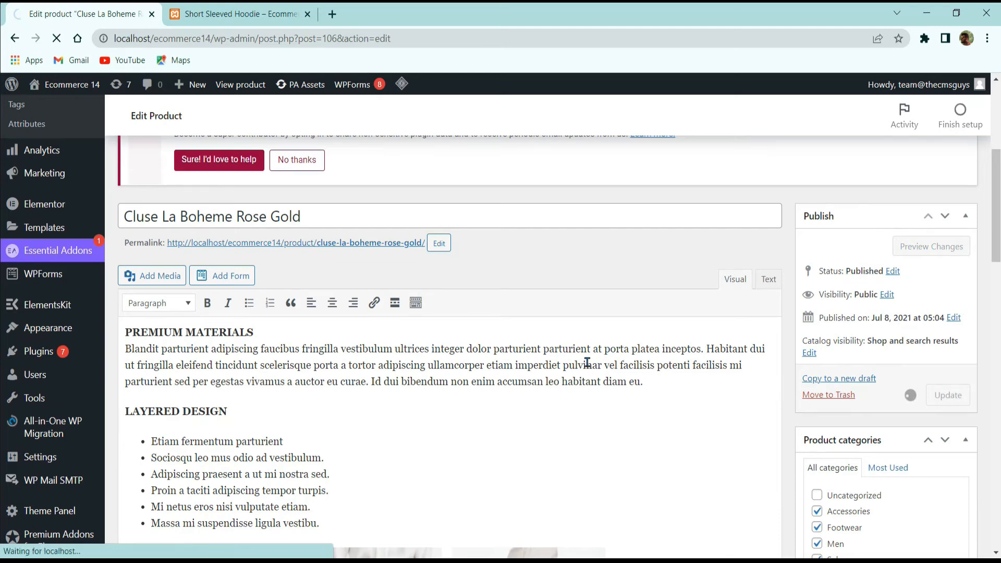
Step: Open the Cluse La Boheme Rose Gold storefront page in a new tab and step its quantity up to 27
left_click(338, 242, "ctrl")
left_click(212, 5)
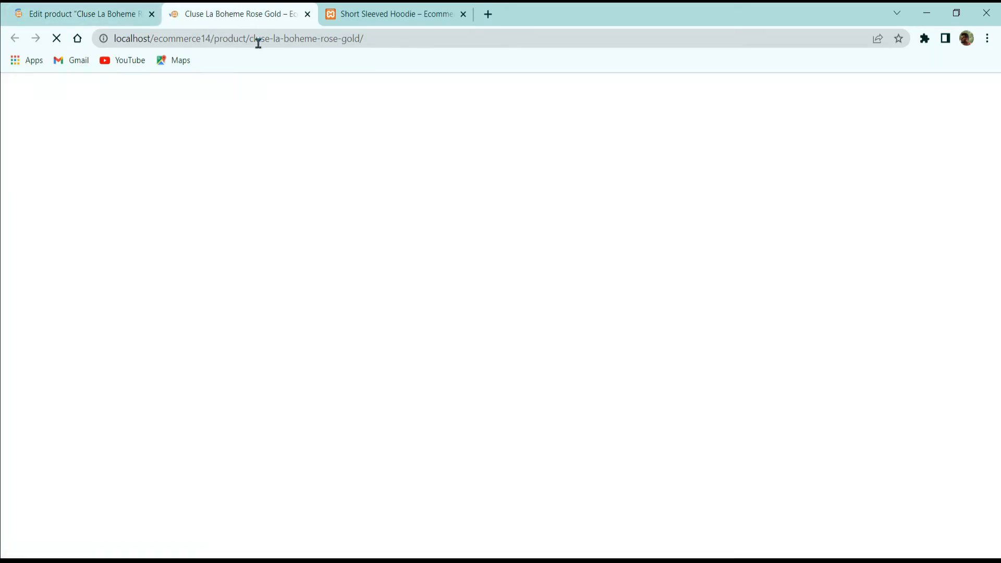
left_click(114, 8)
left_click(235, 16)
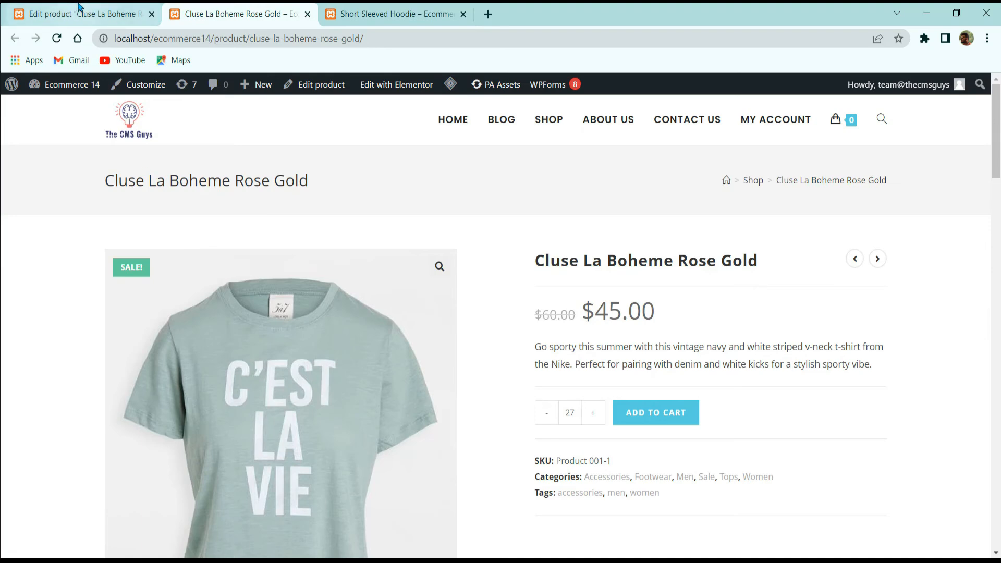
Step: Return to the product editor and look through the product data of Cluse La Boheme Rose Gold
left_click(78, 9)
scroll(370, 334, "down", 12)
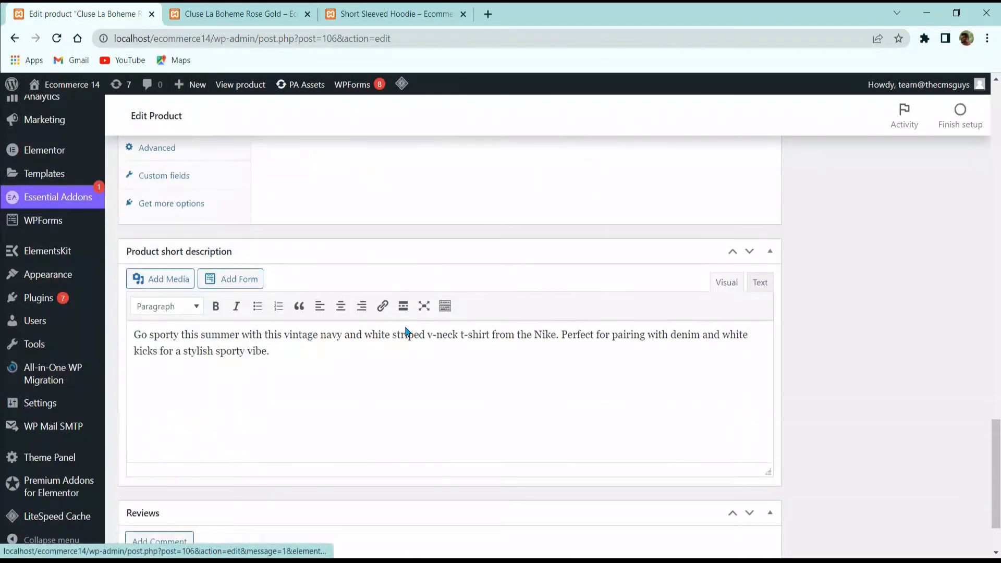
scroll(320, 331, "up", 5)
Step: Add 29 Cluse La Boheme Rose Gold shirts to the cart on the storefront and step the quantity down to 13
left_click(240, 14)
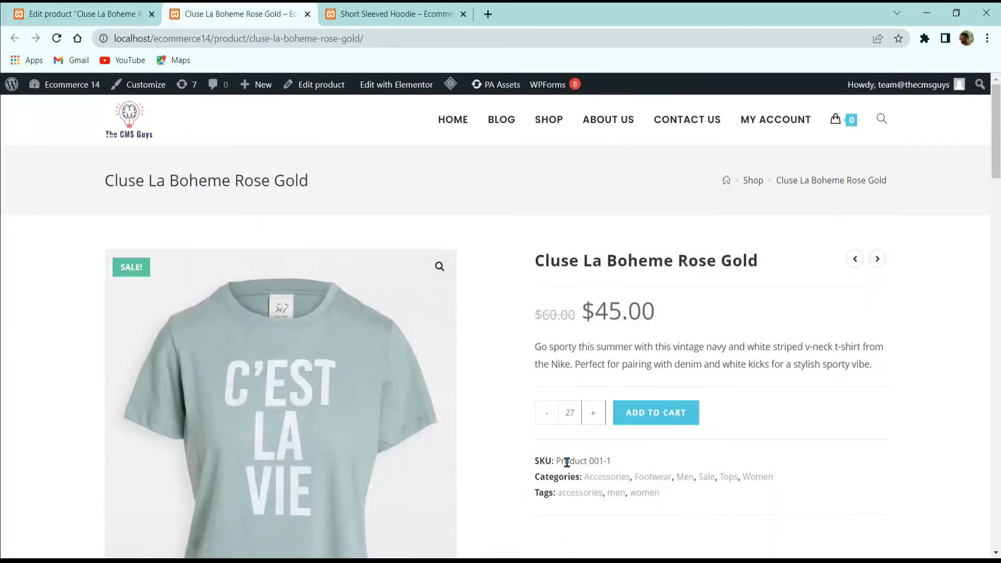
left_click(629, 412)
left_click(551, 422)
left_click(551, 422)
left_click(552, 423)
left_click(552, 423)
left_click(552, 423)
left_click(551, 423)
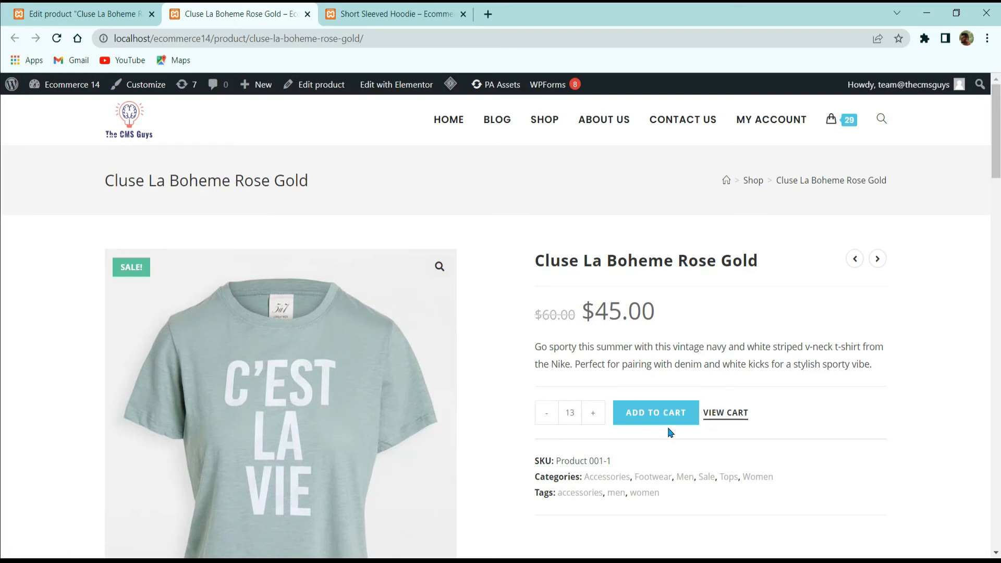
Step: Check the Min Max & Step quantity values of Cluse La Boheme Rose Gold in the product editor
left_click(83, 14)
scroll(186, 369, "down", 3)
scroll(174, 330, "up", 4)
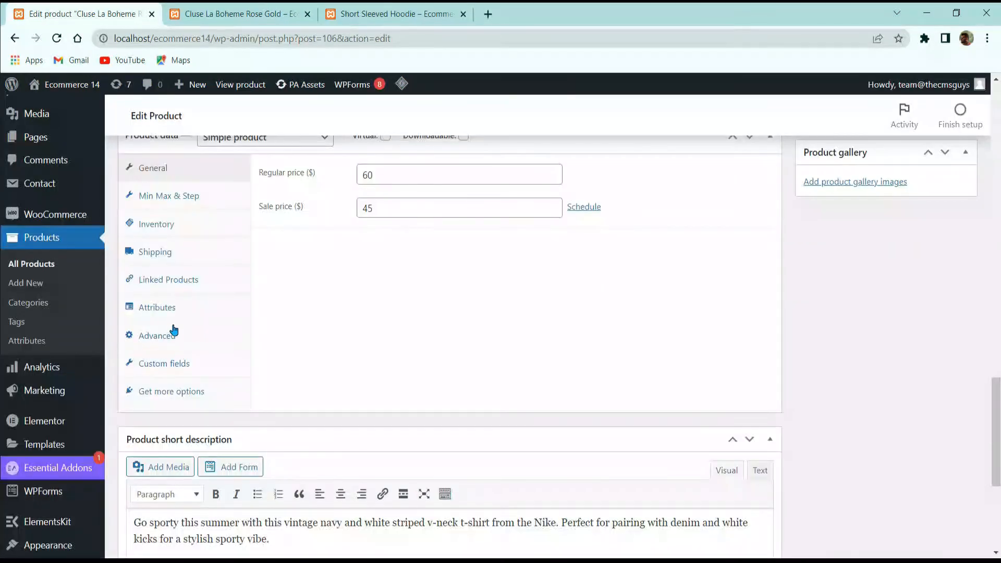
left_click(172, 197)
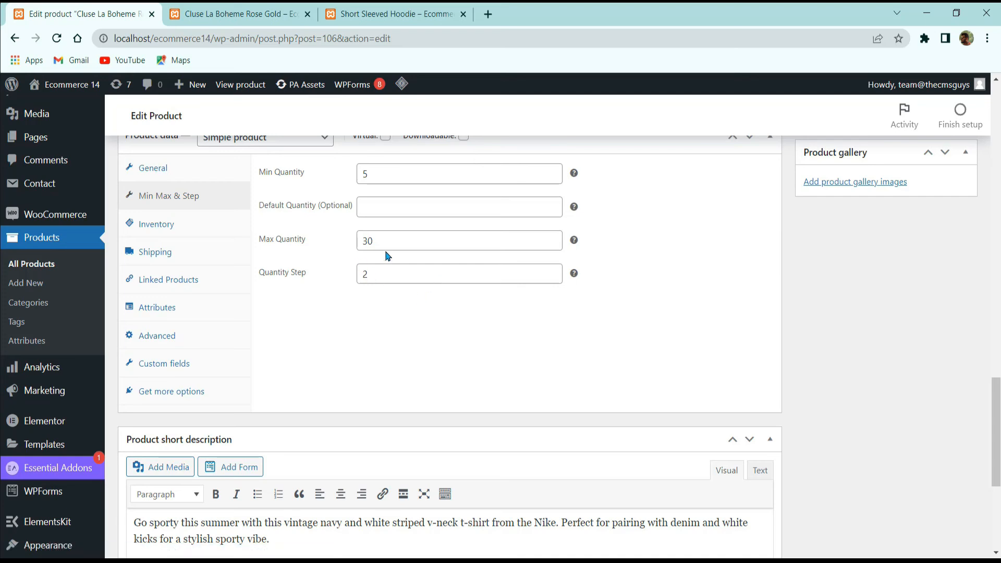
Step: Return to the Cluse La Boheme Rose Gold storefront page and try to add 35 shirts to the cart
left_click(217, 5)
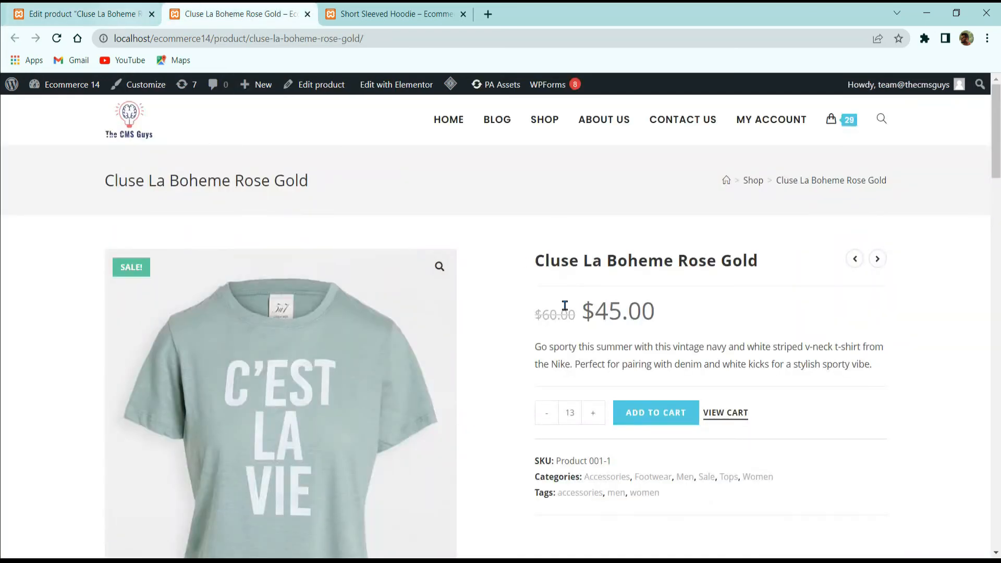
left_click(585, 413)
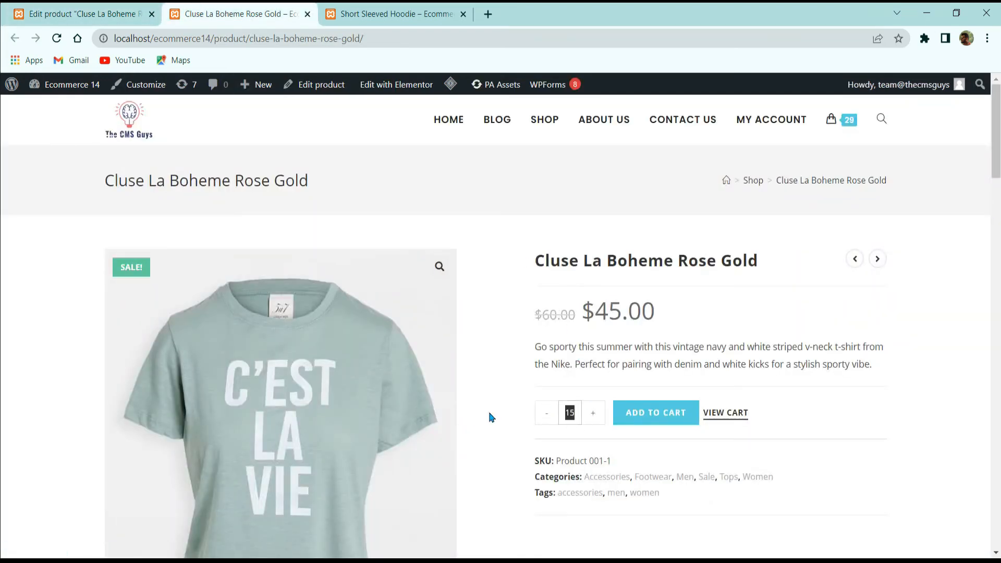
type("35")
left_click(662, 417)
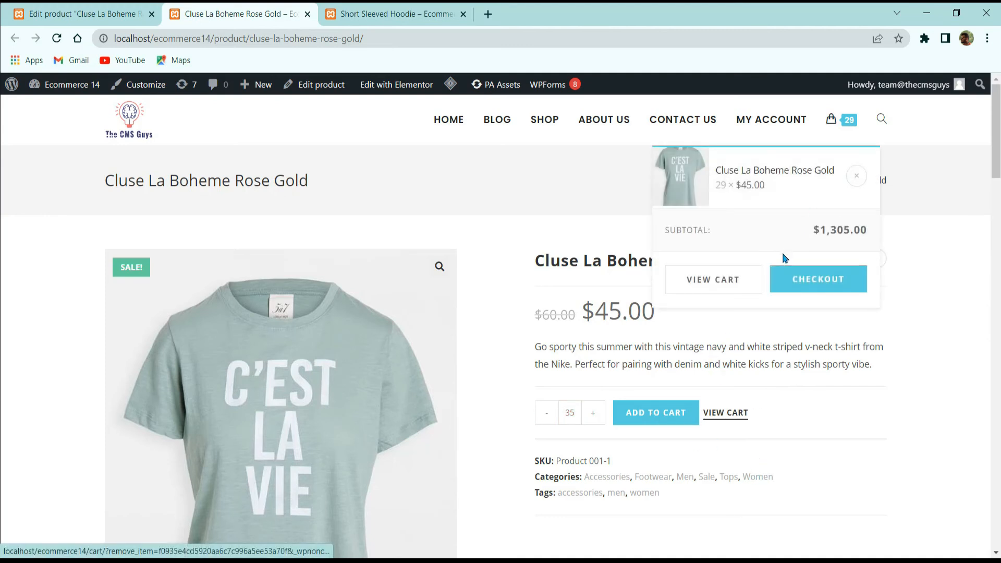
Step: Remove the shirts from the header's cart preview and try again to add 35 to the cart
mouse_move(832, 124)
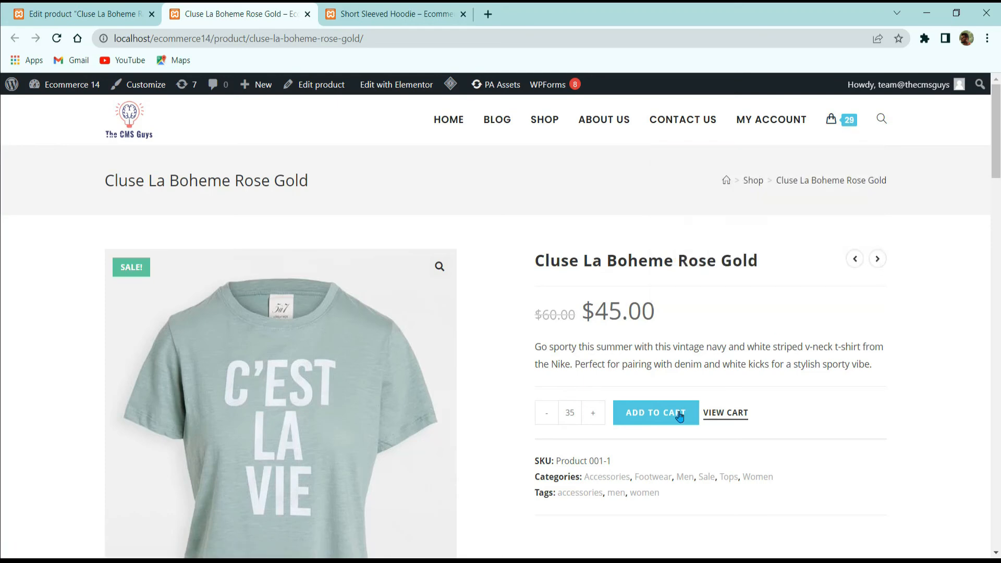
left_click(649, 416)
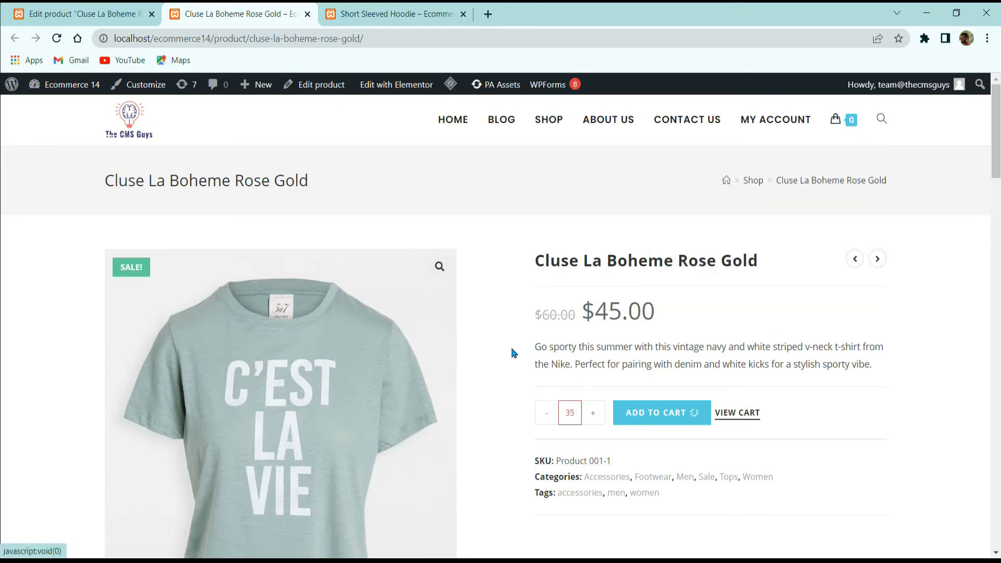
Step: Switch back to the product editor and review the saved minimum, maximum and step quantities
left_click(62, 14)
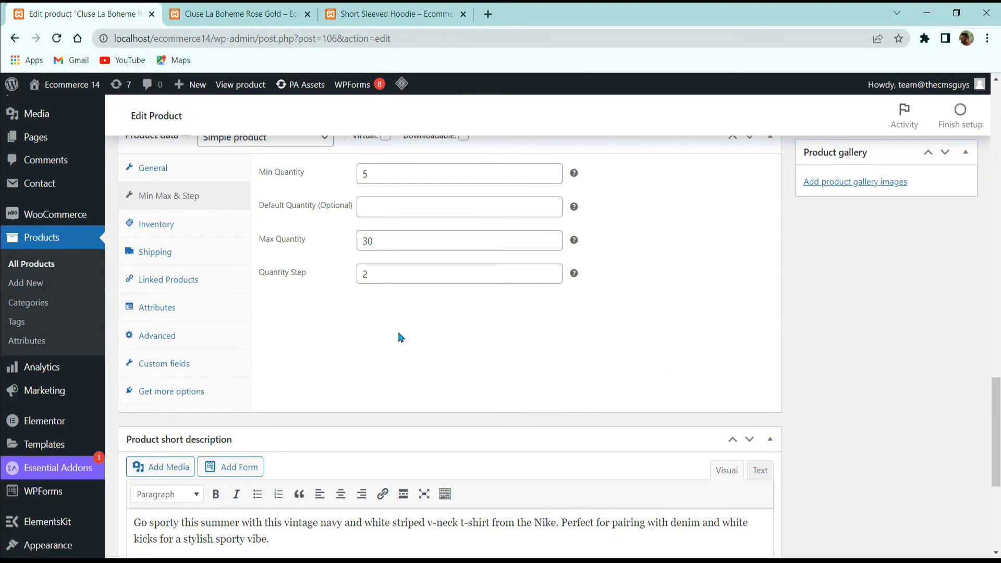
scroll(335, 325, "up", 5)
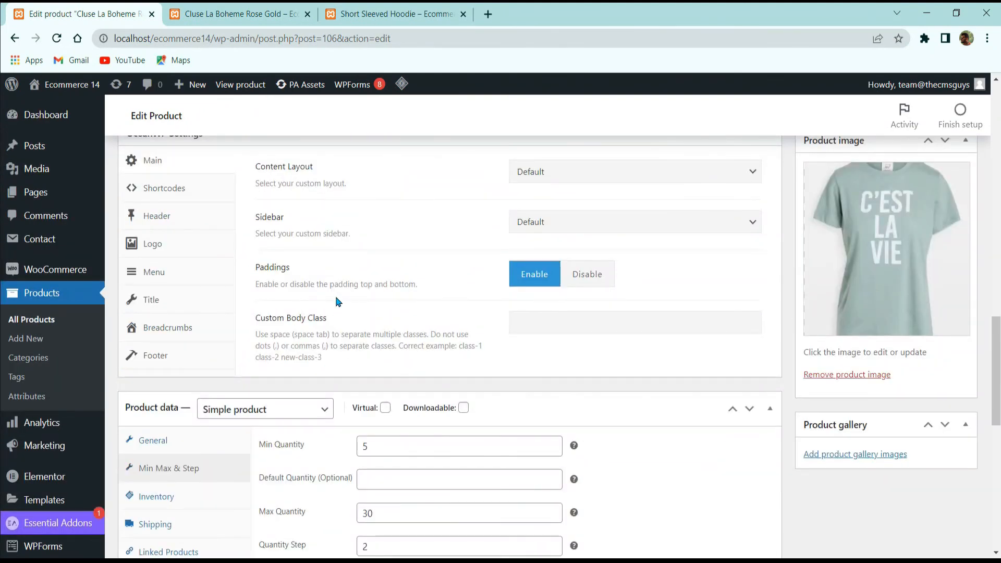
scroll(420, 292, "up", 10)
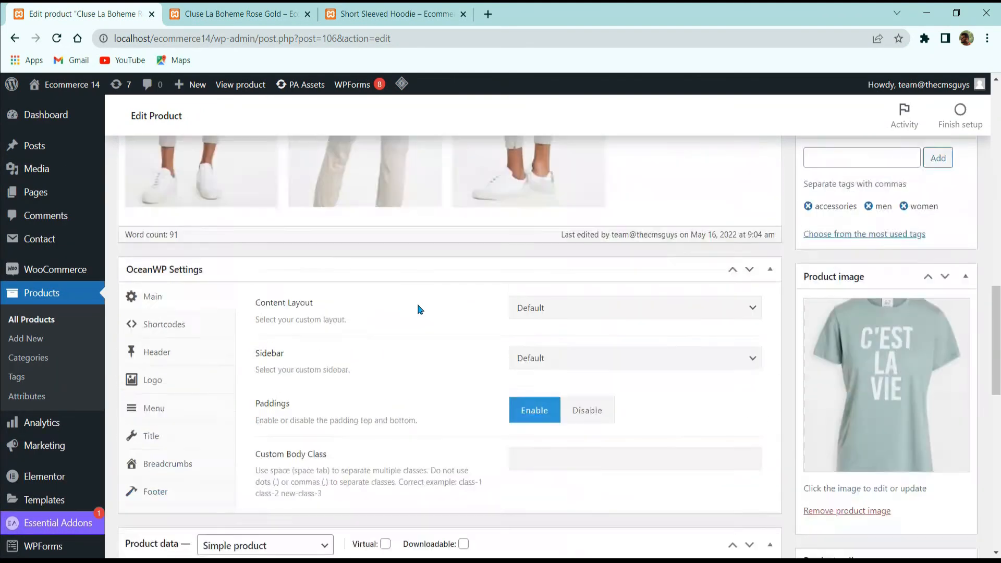